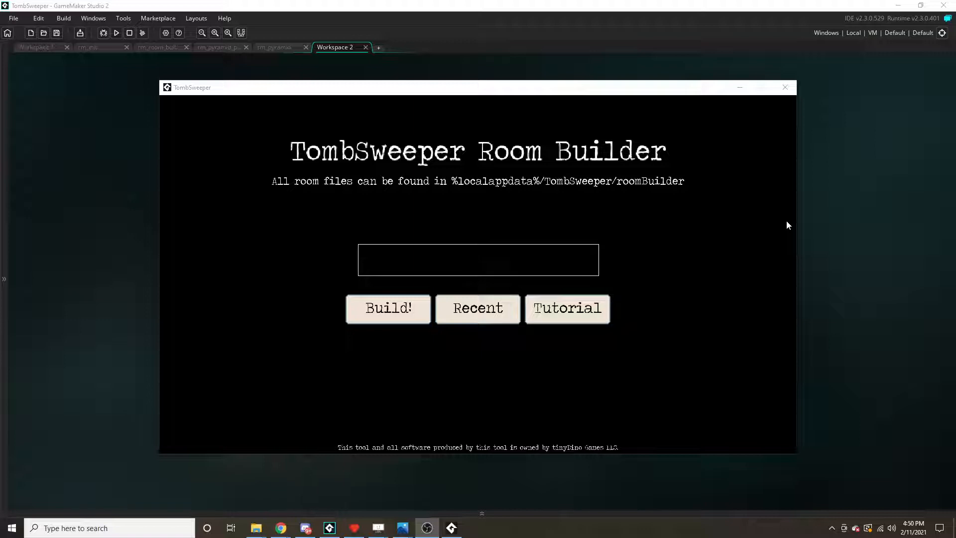
Step: Name the new room myFirstRoom and open it in the builder
{"action": "left_click", "coordinate": [585, 252]}
{"action": "type", "text": "my"}
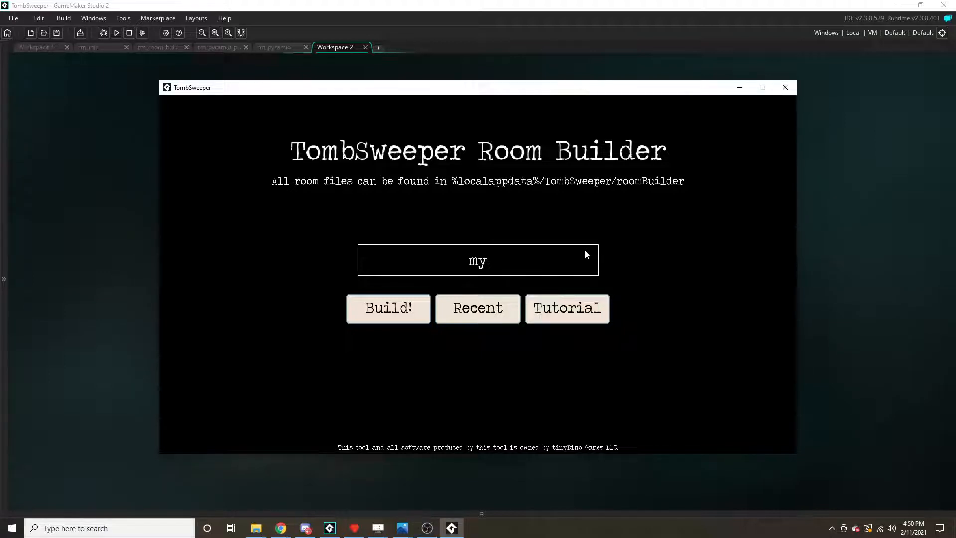
{"action": "type", "text": "FirstRoom!"}
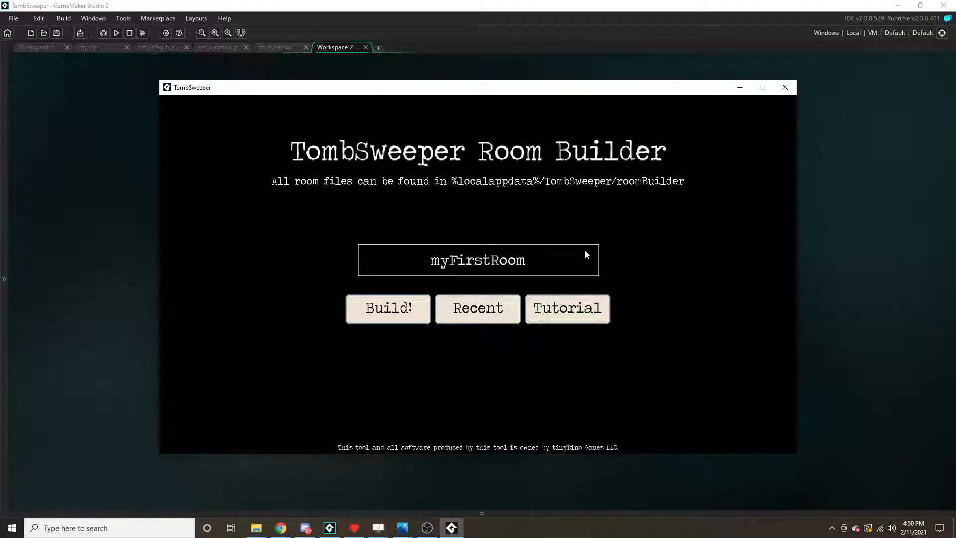
{"action": "left_click", "coordinate": [394, 318]}
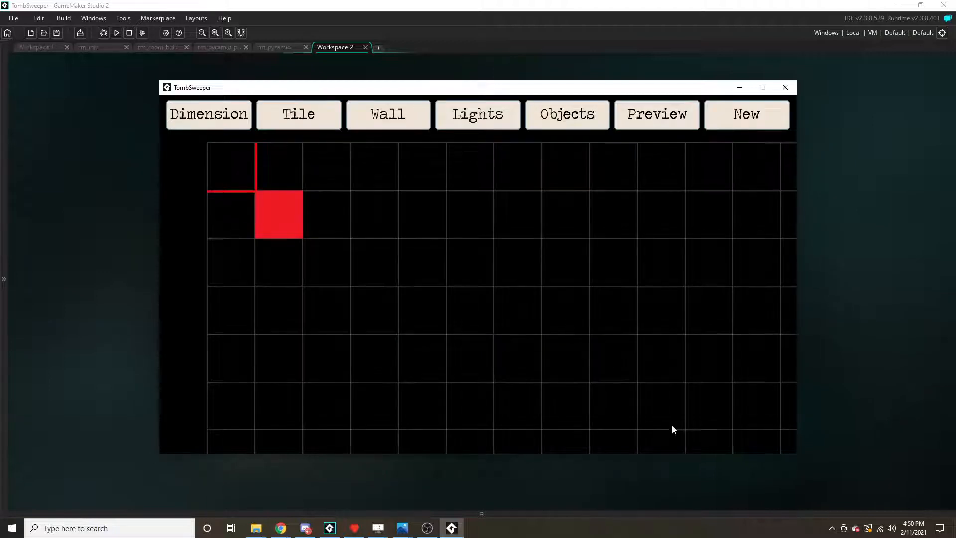
Step: Resize the room boundary, ending at seven columns wide by six rows high
{"action": "middle_click_drag", "start_coordinate": [686, 317], "coordinate": [510, 350]}
{"action": "left_click", "coordinate": [209, 119]}
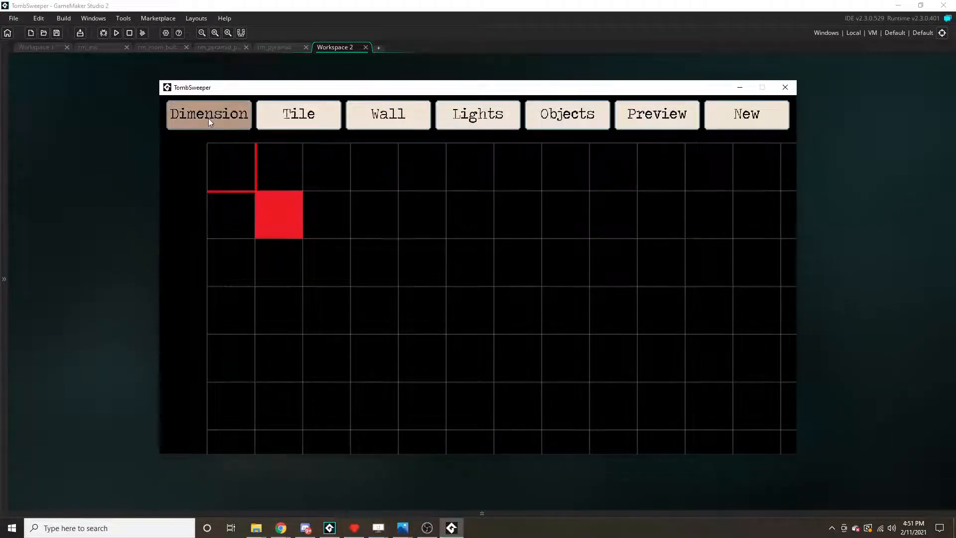
{"action": "left_click", "coordinate": [472, 365]}
{"action": "left_click", "coordinate": [595, 397]}
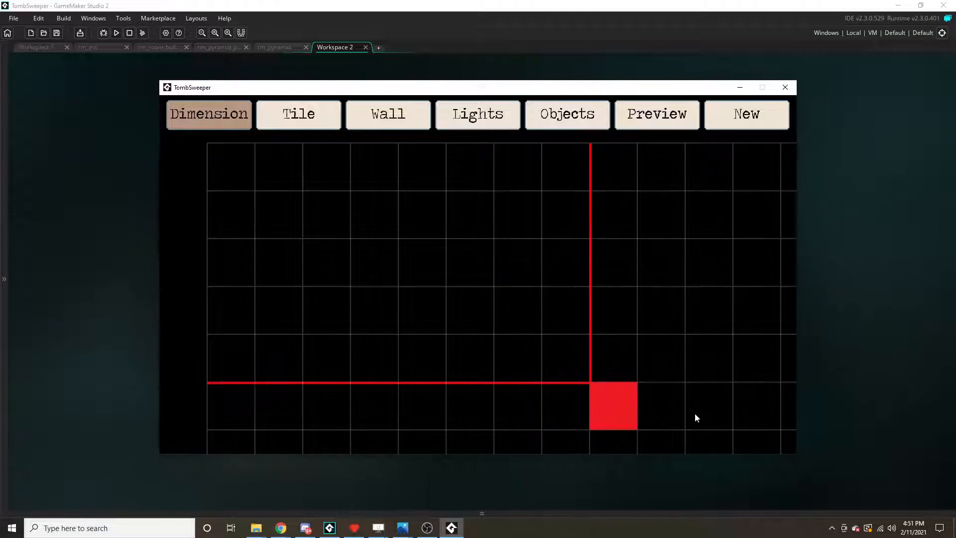
{"action": "left_click", "coordinate": [555, 450]}
{"action": "middle_click_drag", "start_coordinate": [667, 430], "coordinate": [641, 384]}
{"action": "left_click", "coordinate": [612, 443]}
{"action": "middle_click_drag", "start_coordinate": [493, 295], "coordinate": [565, 403]}
{"action": "middle_click_drag", "start_coordinate": [669, 348], "coordinate": [575, 342]}
{"action": "middle_click_drag", "start_coordinate": [355, 331], "coordinate": [589, 358]}
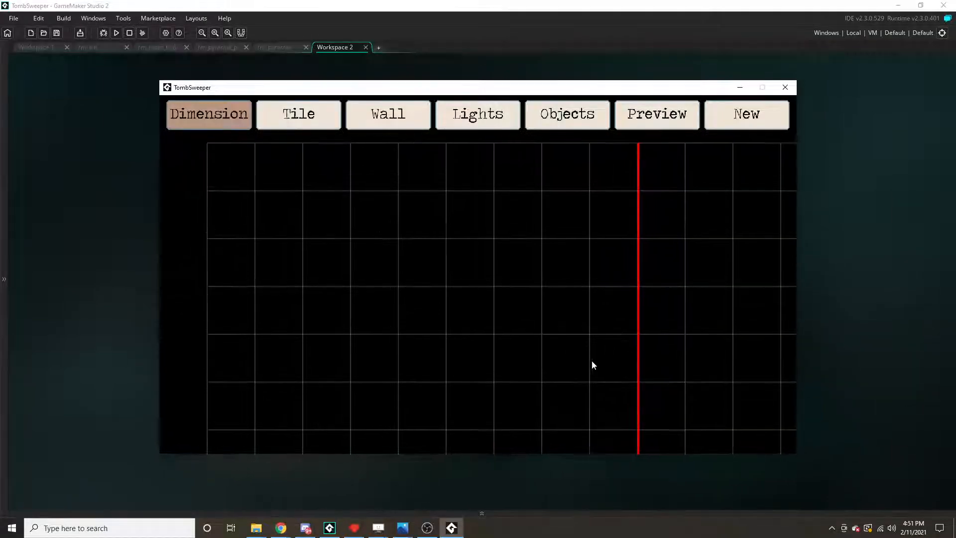
{"action": "middle_click_drag", "start_coordinate": [428, 351], "coordinate": [459, 341]}
{"action": "left_click", "coordinate": [563, 363]}
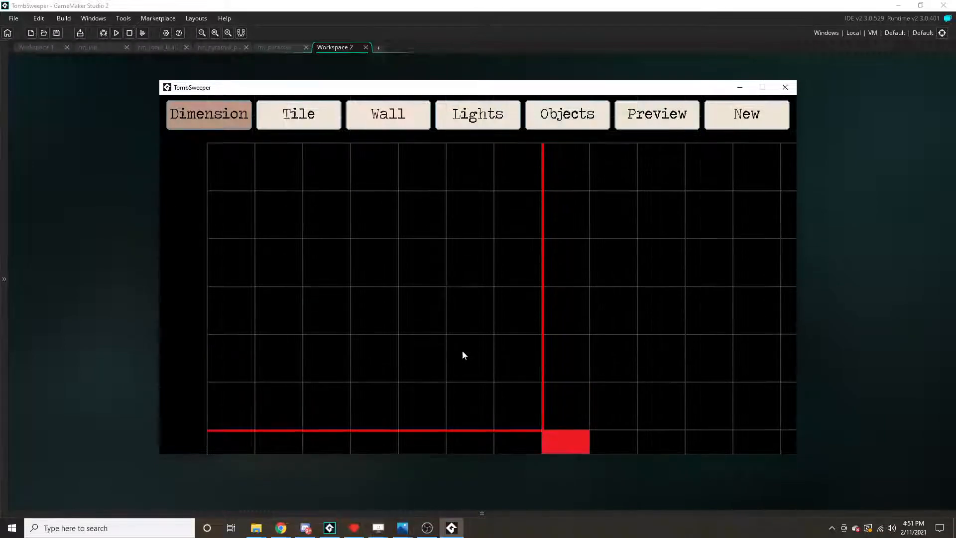
Step: Lay plain sandstone floor tiles around the perimeter of a 4 by 4 block starting at the grid's upper-left cell
{"action": "left_click", "coordinate": [311, 120]}
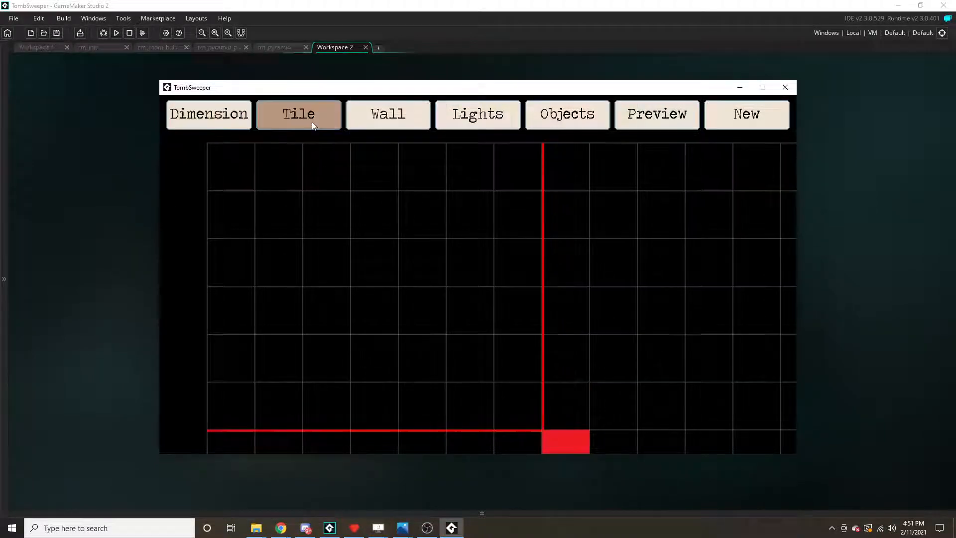
{"action": "left_click", "coordinate": [240, 179]}
{"action": "left_click", "coordinate": [242, 222]}
{"action": "left_click", "coordinate": [236, 261]}
{"action": "left_click", "coordinate": [269, 155]}
{"action": "left_click", "coordinate": [326, 170]}
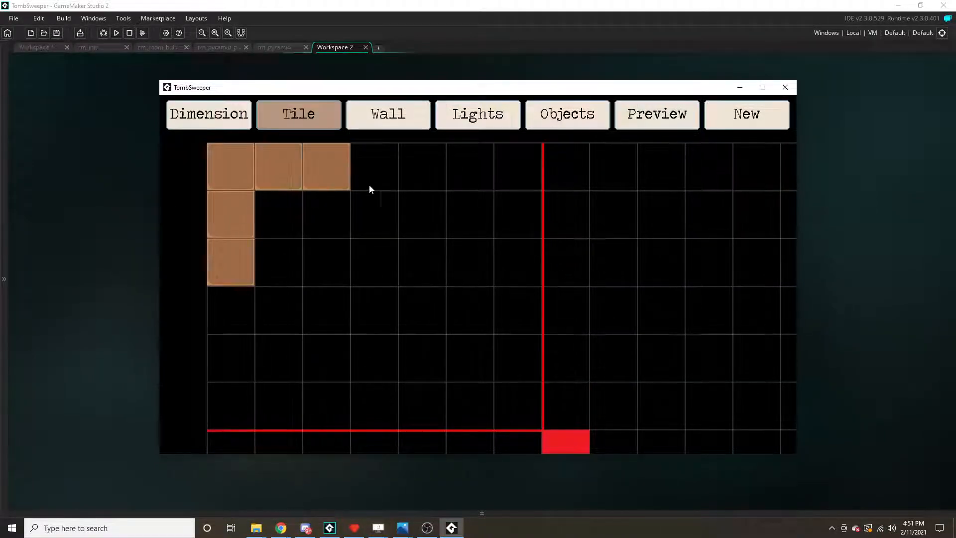
{"action": "left_click", "coordinate": [369, 185]}
{"action": "left_click", "coordinate": [382, 219]}
{"action": "left_click", "coordinate": [375, 262]}
{"action": "left_click", "coordinate": [359, 313]}
{"action": "left_click", "coordinate": [324, 318]}
{"action": "left_click", "coordinate": [277, 316]}
{"action": "left_click", "coordinate": [249, 315]}
Step: Fill the 3 by 3 area spanning columns two to four and rows two to four with red diamond-patterned tiles
{"action": "left_click", "coordinate": [286, 312]}
{"action": "left_click", "coordinate": [279, 215]}
{"action": "left_click", "coordinate": [283, 224]}
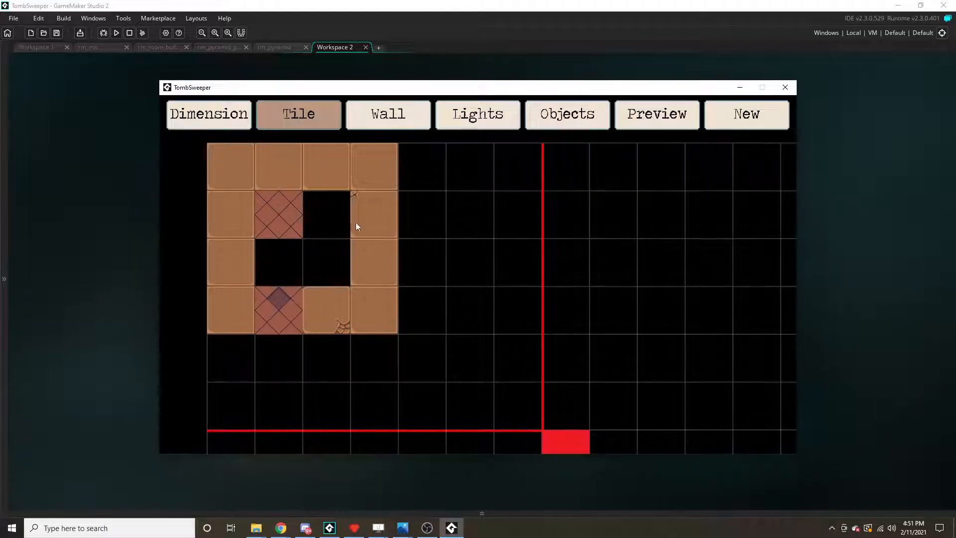
{"action": "left_click", "coordinate": [344, 227]}
{"action": "left_click", "coordinate": [337, 227]}
{"action": "left_click", "coordinate": [316, 269]}
{"action": "left_click", "coordinate": [313, 271]}
{"action": "left_click", "coordinate": [278, 275]}
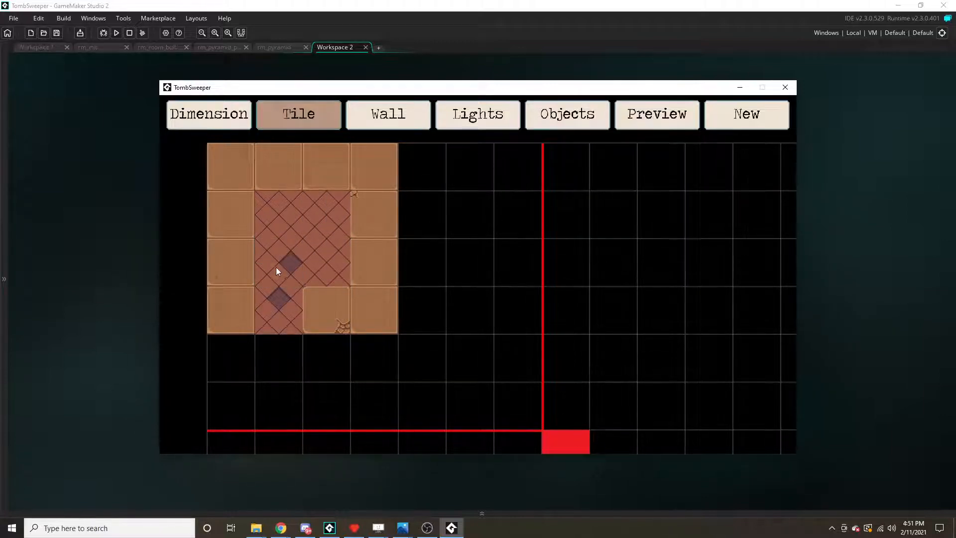
{"action": "left_click", "coordinate": [328, 304]}
{"action": "left_click", "coordinate": [373, 309]}
{"action": "left_click", "coordinate": [371, 249]}
{"action": "left_click", "coordinate": [378, 217]}
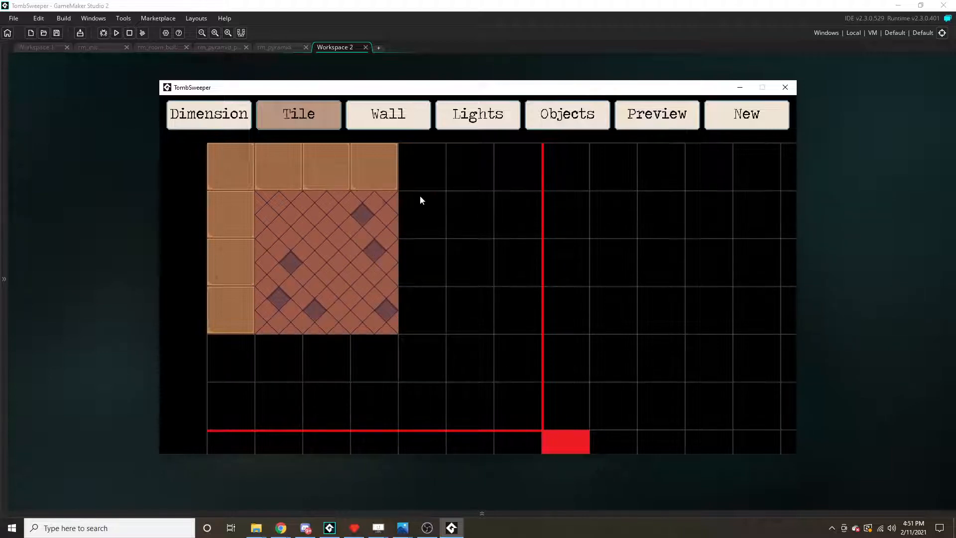
Step: Lay plain sandstone tiles down the fifth column and along the fifth row to close the border around the red tiles
{"action": "left_click", "coordinate": [420, 169]}
{"action": "left_click", "coordinate": [416, 227]}
{"action": "left_click", "coordinate": [420, 262]}
{"action": "left_click", "coordinate": [424, 309]}
{"action": "left_click", "coordinate": [418, 356]}
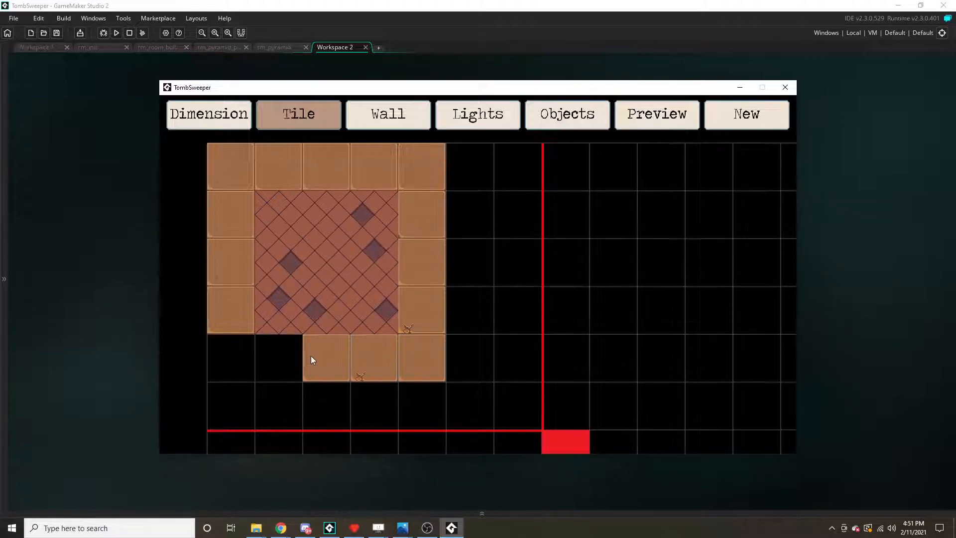
{"action": "left_click", "coordinate": [301, 357]}
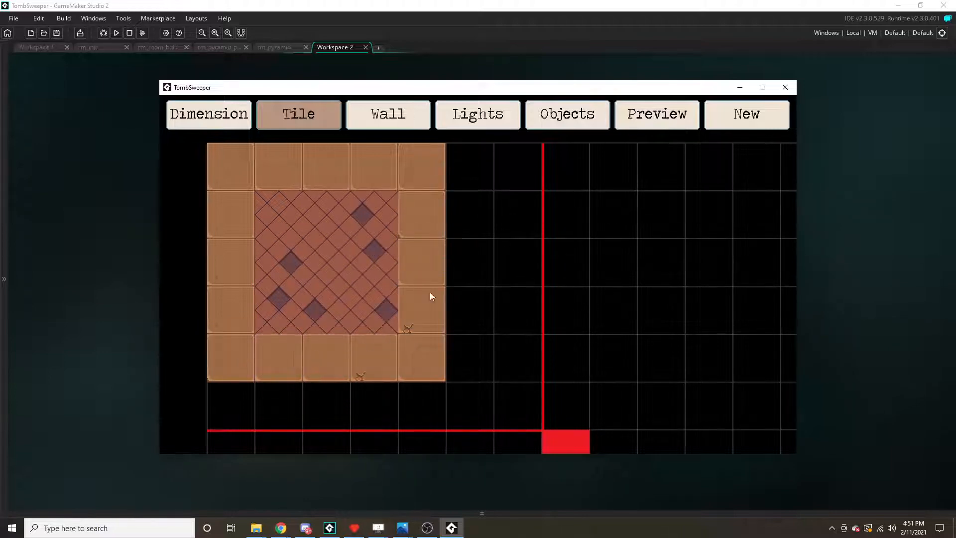
Step: Place a wall in each of the four corner cells of the 5 by 5 tiled area
{"action": "left_click", "coordinate": [409, 113]}
{"action": "left_click", "coordinate": [229, 169]}
{"action": "left_click", "coordinate": [432, 169]}
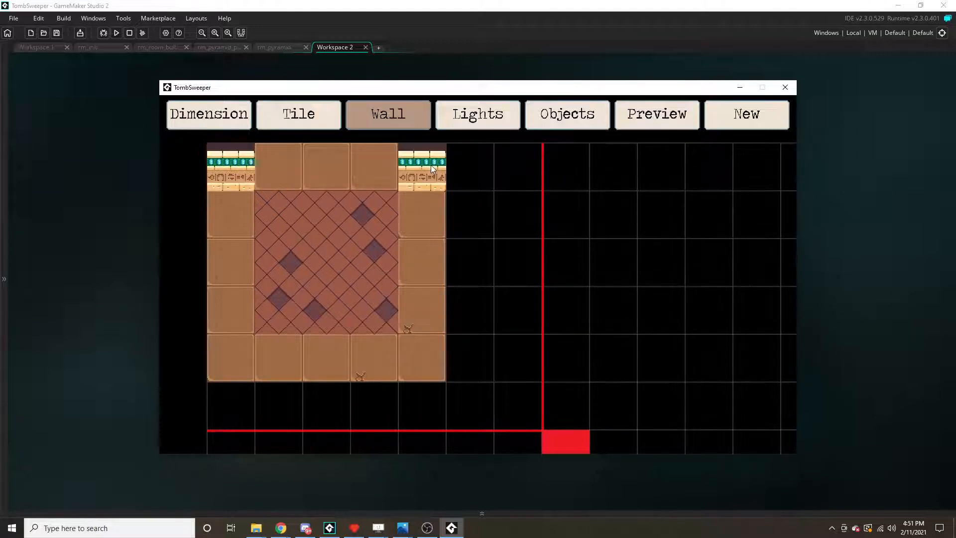
{"action": "left_click", "coordinate": [423, 366]}
{"action": "left_click", "coordinate": [237, 361]}
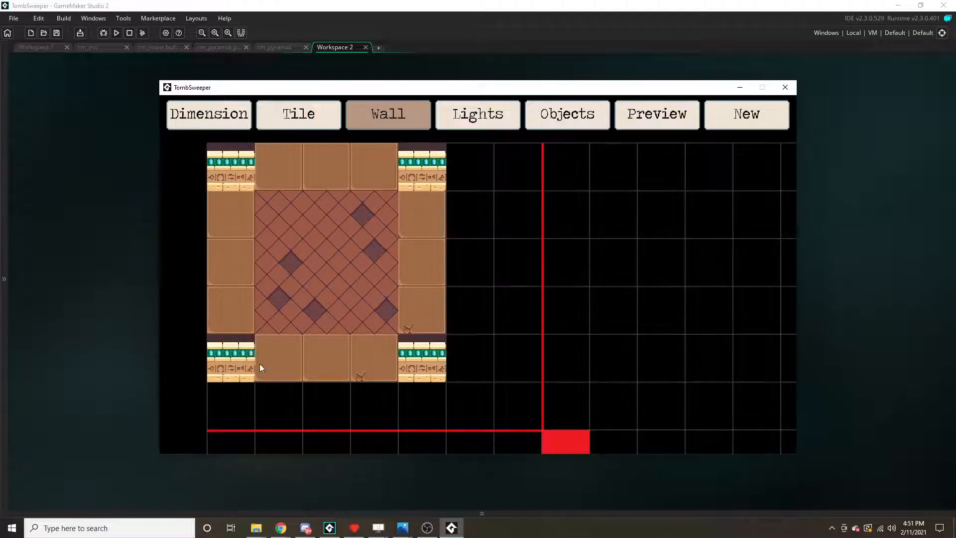
Step: Switch the lower-right and upper-left corner walls to the pale block variant in turn, restoring each to the standard wall
{"action": "left_click", "coordinate": [422, 352]}
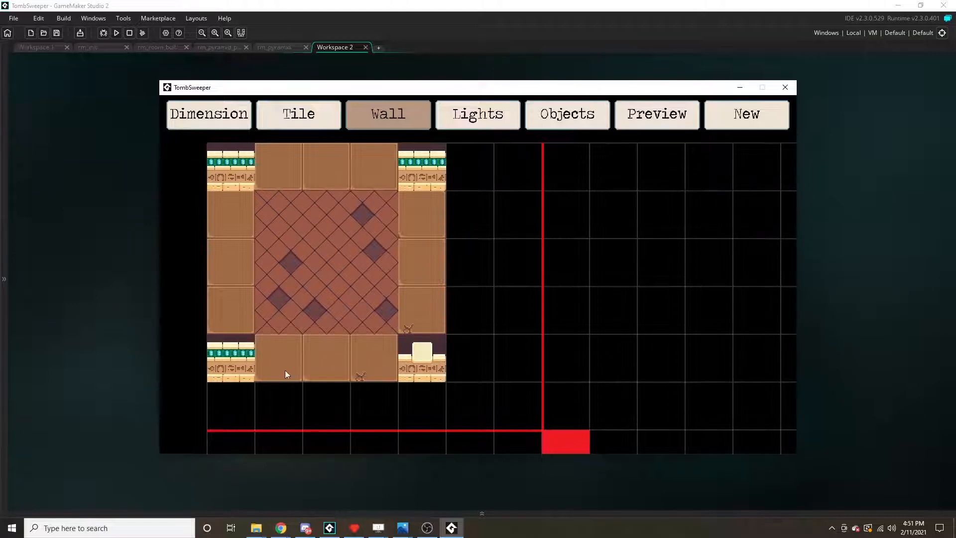
{"action": "left_click", "coordinate": [421, 364]}
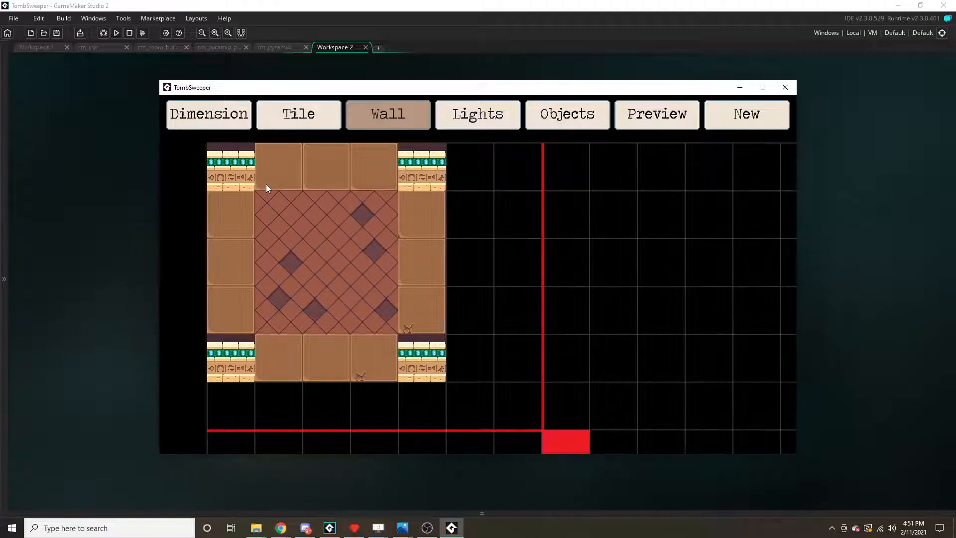
{"action": "left_click", "coordinate": [224, 164]}
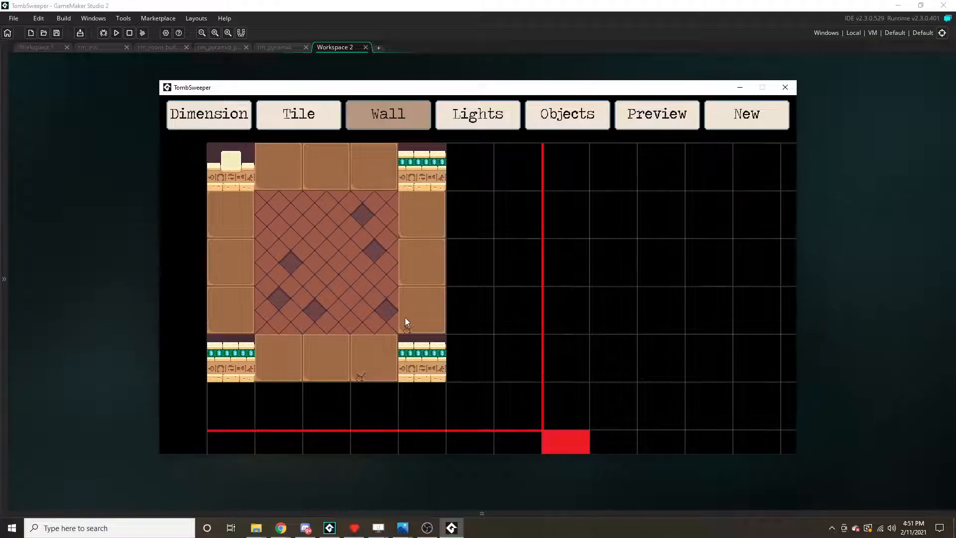
{"action": "left_click", "coordinate": [234, 167]}
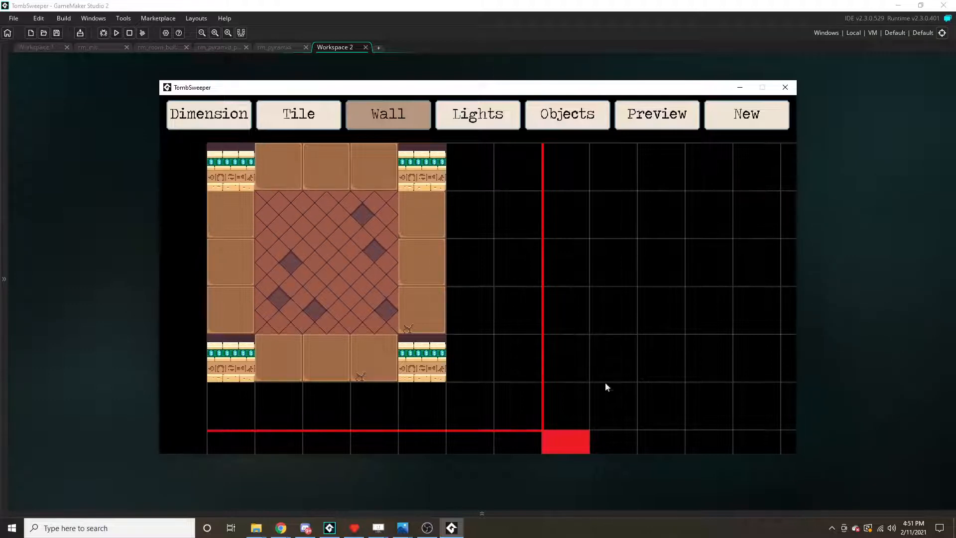
Step: Place lights on the four corner walls and on the centre cell of the red tiles
{"action": "left_click", "coordinate": [476, 121]}
{"action": "left_click", "coordinate": [234, 164]}
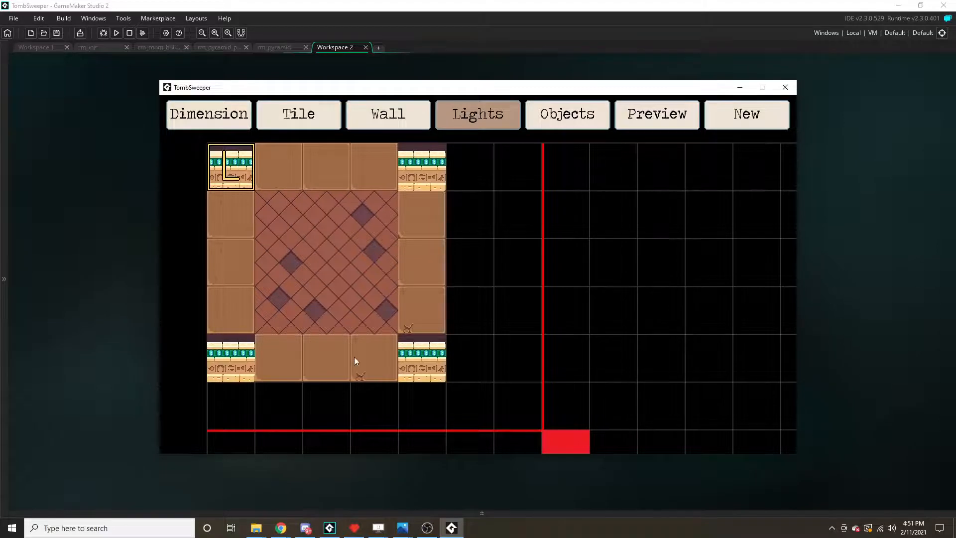
{"action": "left_click", "coordinate": [424, 169]}
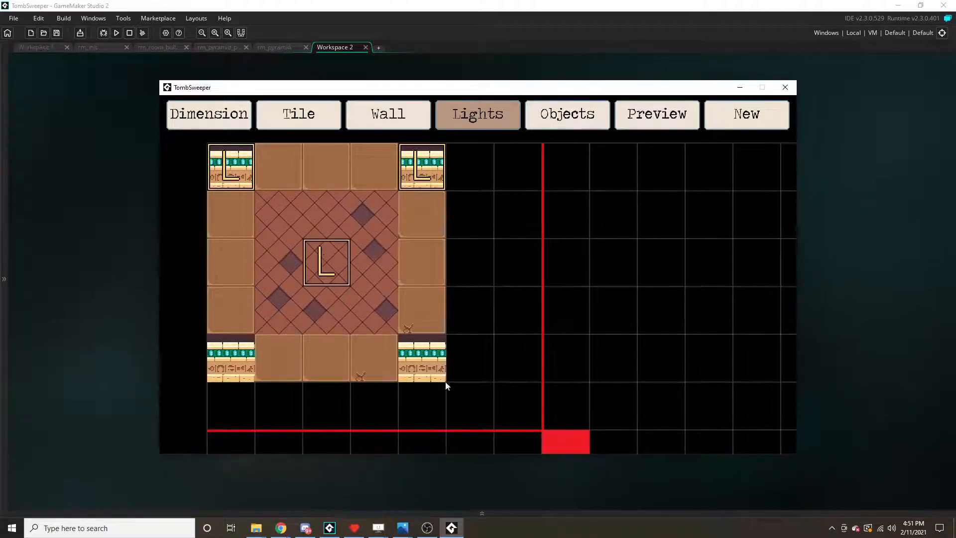
{"action": "left_click", "coordinate": [421, 359]}
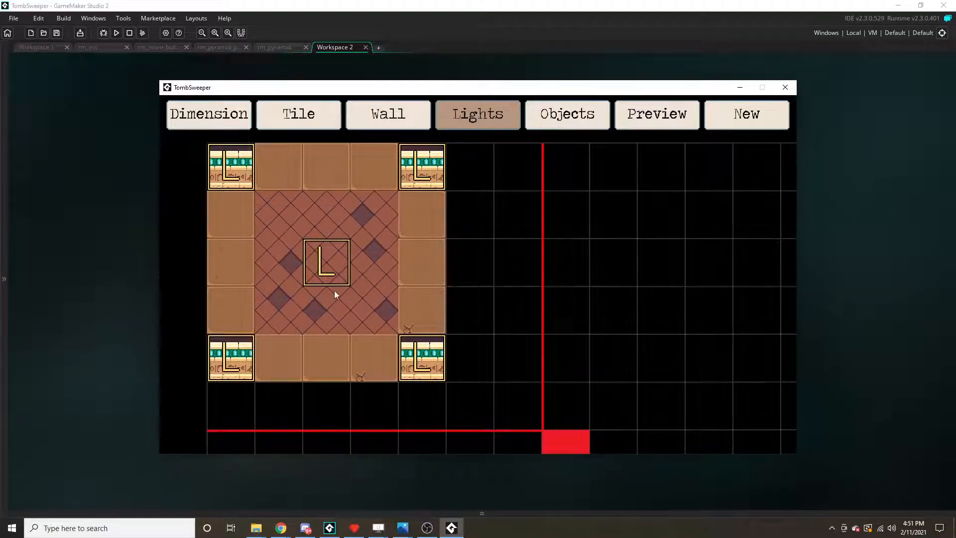
Step: Shrink the room boundary to five by five cells, then preview the room and return to the editor
{"action": "left_click", "coordinate": [209, 115]}
{"action": "left_click", "coordinate": [480, 397]}
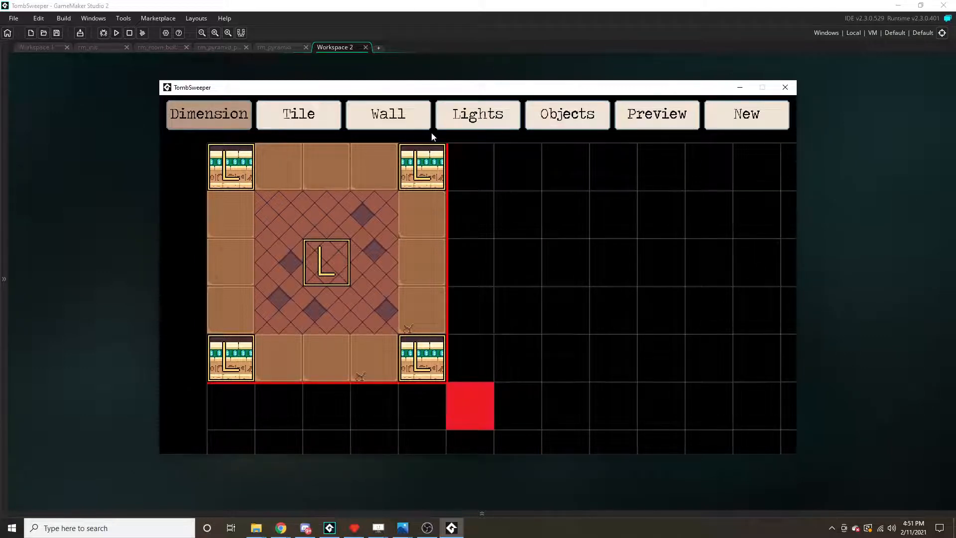
{"action": "left_click", "coordinate": [652, 116]}
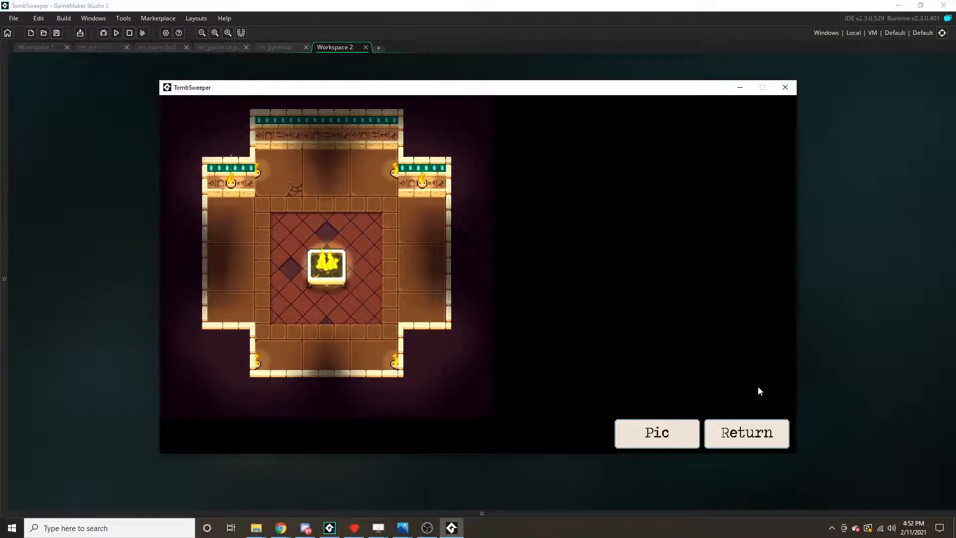
{"action": "left_click", "coordinate": [755, 440]}
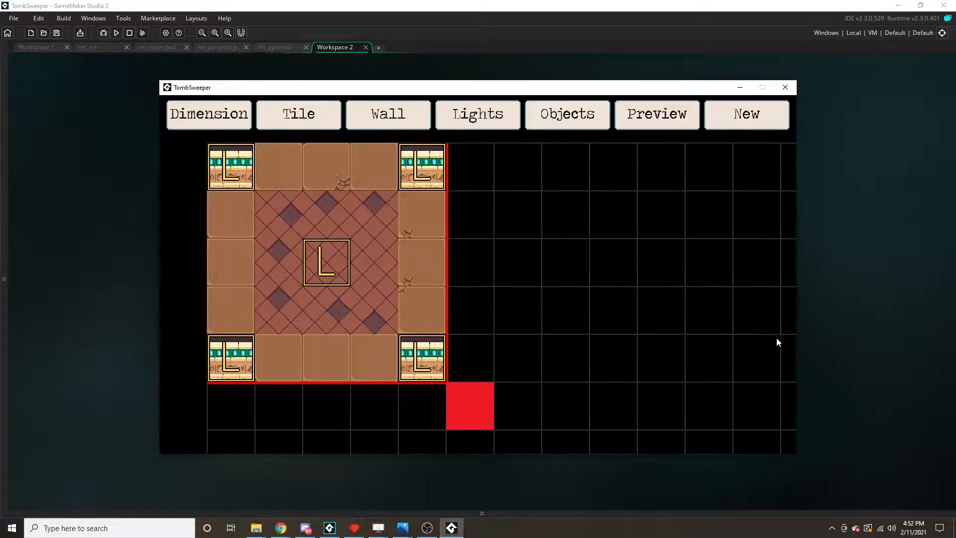
Step: Remove the walls from all four corner cells of the room
{"action": "left_click", "coordinate": [414, 119]}
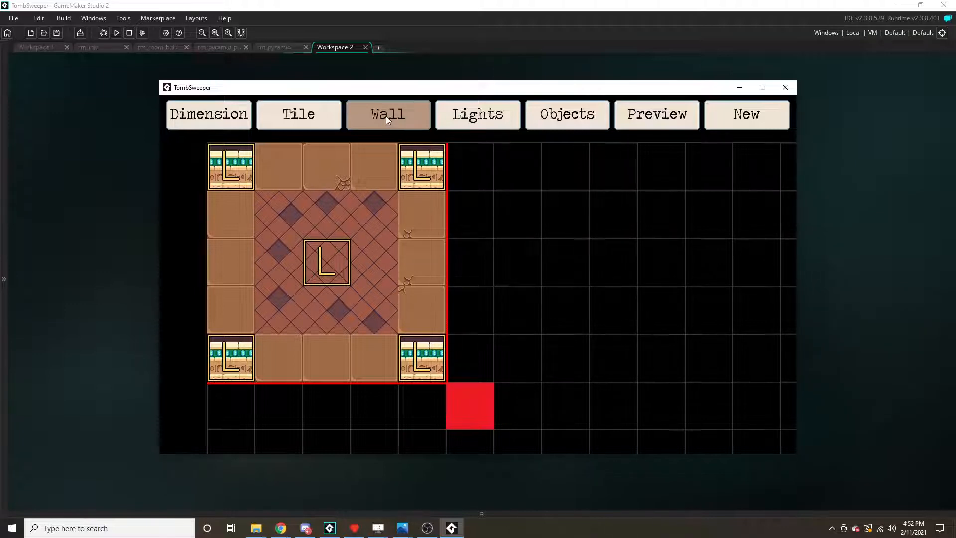
{"action": "left_click", "coordinate": [419, 173]}
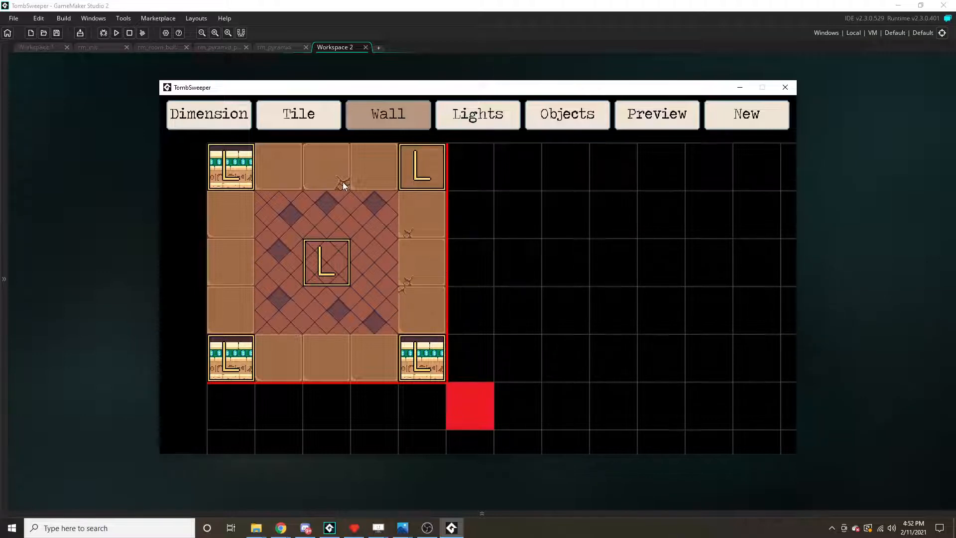
{"action": "left_click", "coordinate": [236, 168]}
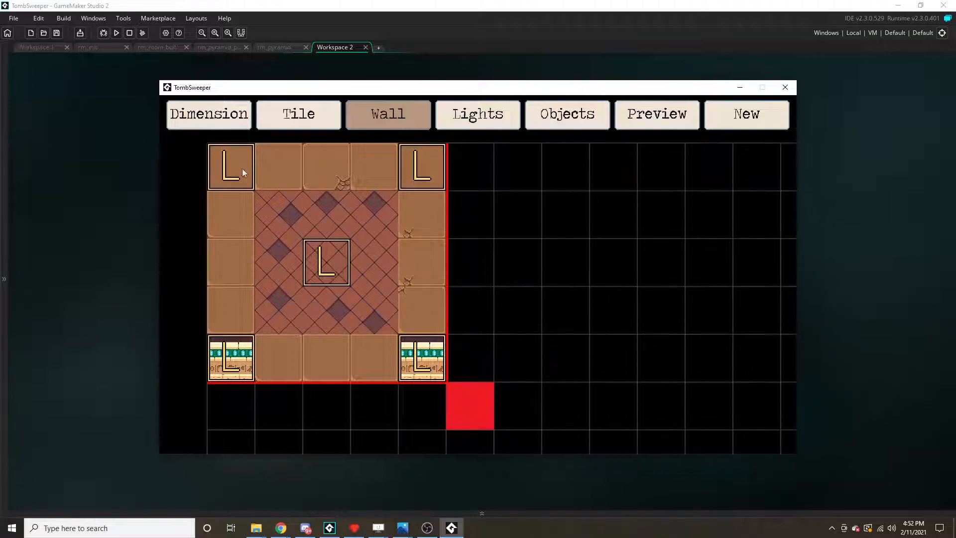
{"action": "left_click", "coordinate": [232, 356]}
{"action": "left_click", "coordinate": [411, 359]}
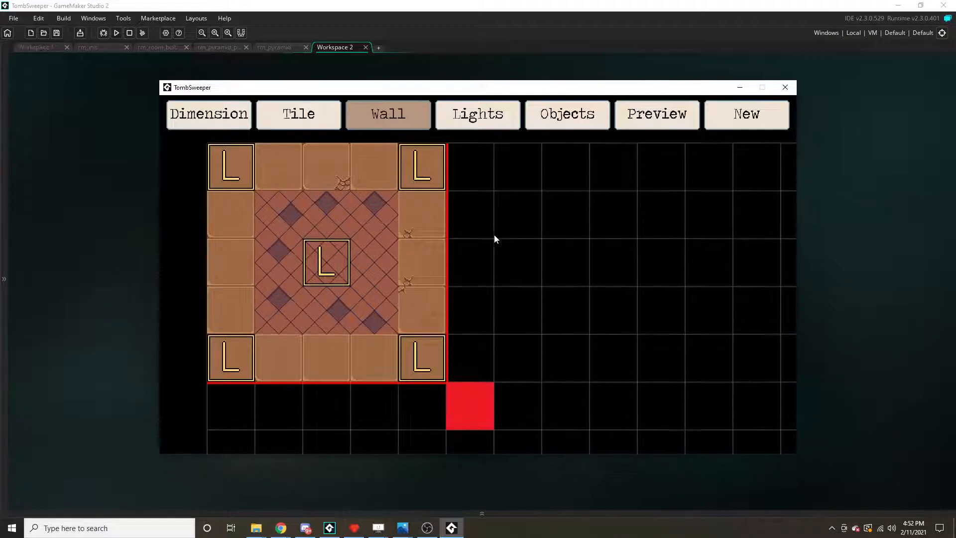
Step: Remove the lights from the four corner cells, then preview the room and return to the editor
{"action": "left_click", "coordinate": [471, 119]}
{"action": "left_click", "coordinate": [421, 167]}
{"action": "left_click", "coordinate": [238, 165]}
{"action": "left_click", "coordinate": [231, 374]}
{"action": "left_click", "coordinate": [416, 365]}
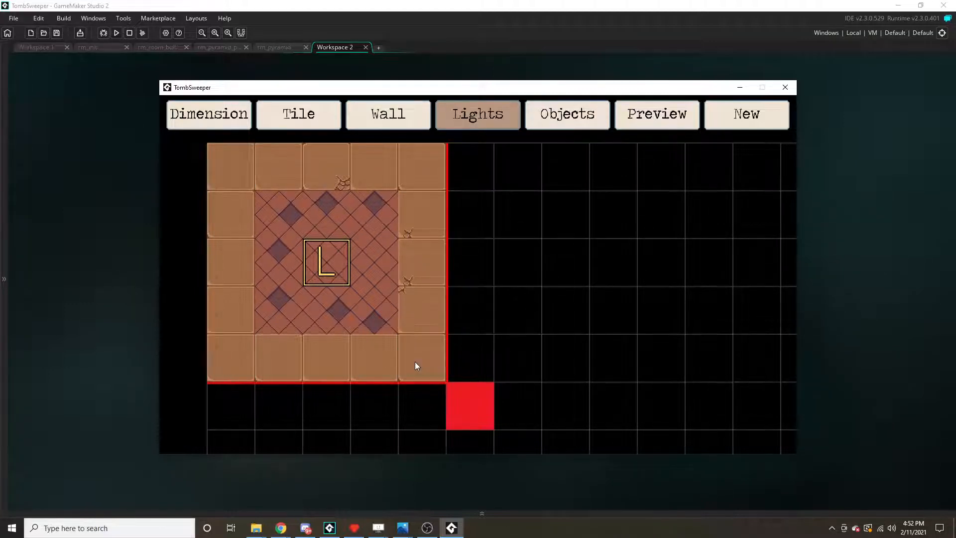
{"action": "left_click", "coordinate": [659, 116]}
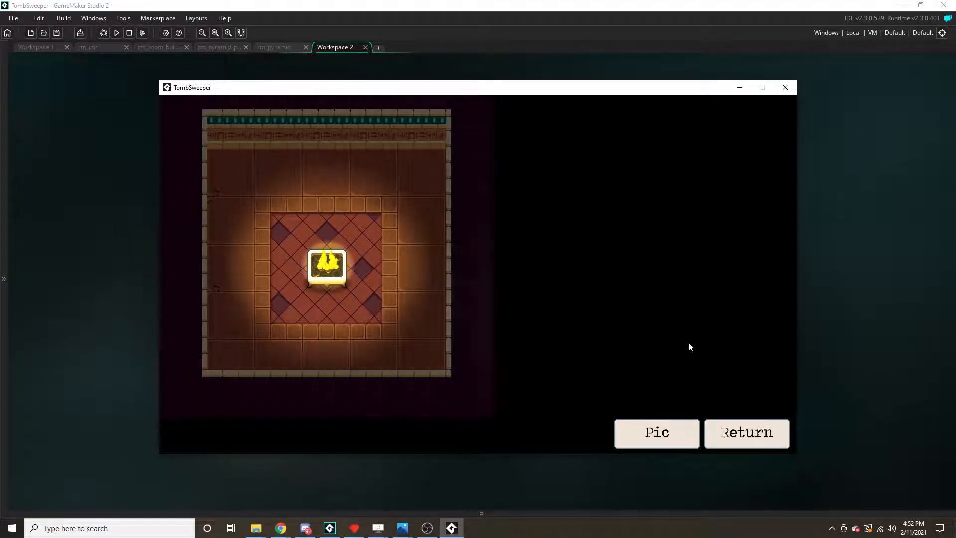
{"action": "left_click", "coordinate": [738, 442]}
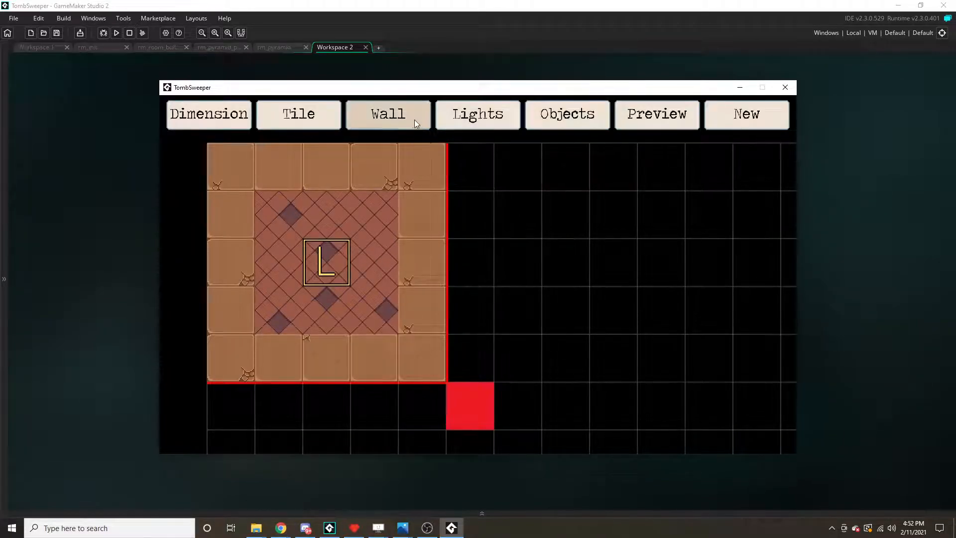
Step: Remove the centre light and fill the three-by-three red-tiled area with walls, then preview the room and return to the editor
{"action": "left_click", "coordinate": [478, 119]}
{"action": "left_click", "coordinate": [401, 115]}
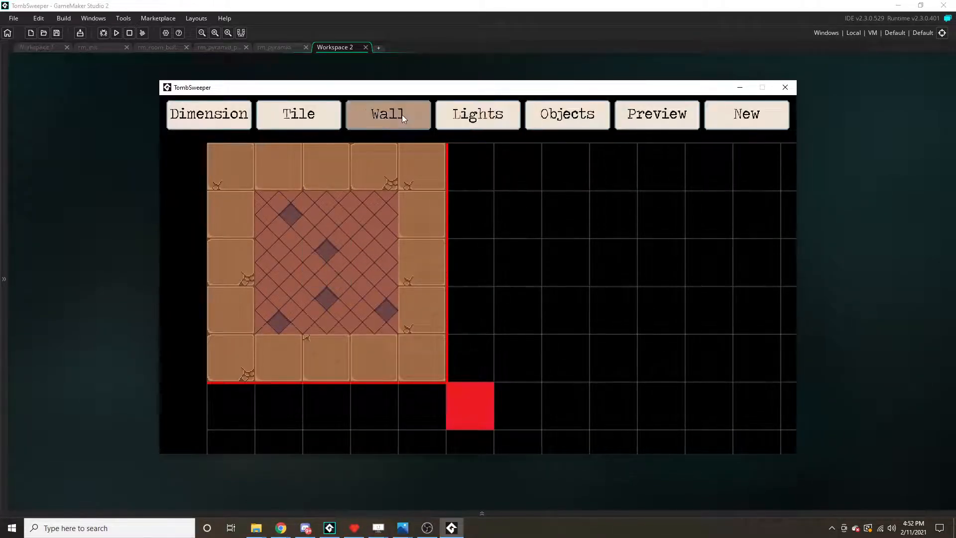
{"action": "left_click", "coordinate": [281, 214]}
{"action": "left_click", "coordinate": [278, 262]}
{"action": "left_click_drag", "start_coordinate": [279, 295], "coordinate": [334, 306]}
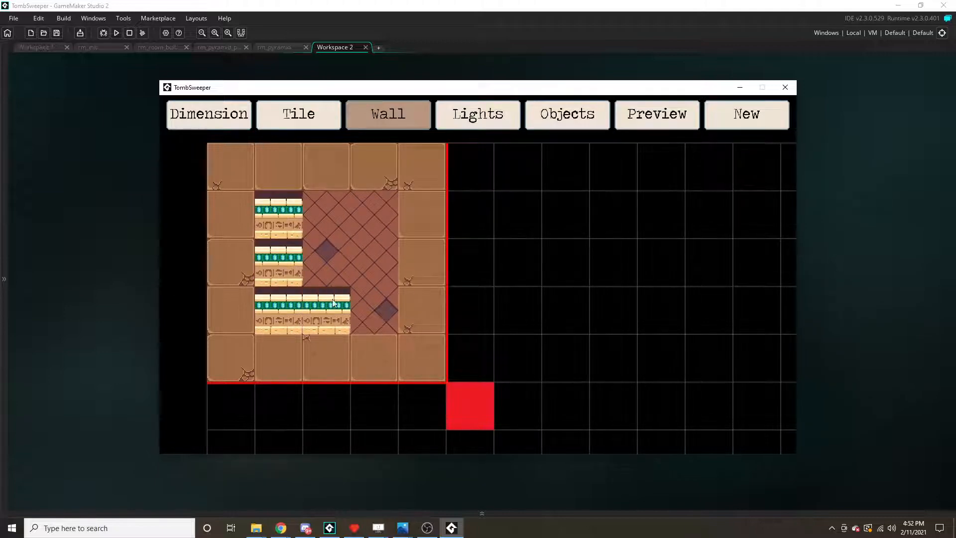
{"action": "mouse_move", "coordinate": [335, 212]}
{"action": "left_mouse_down"}
{"action": "mouse_move", "coordinate": [378, 225]}
{"action": "mouse_move", "coordinate": [380, 304]}
{"action": "left_mouse_up"}
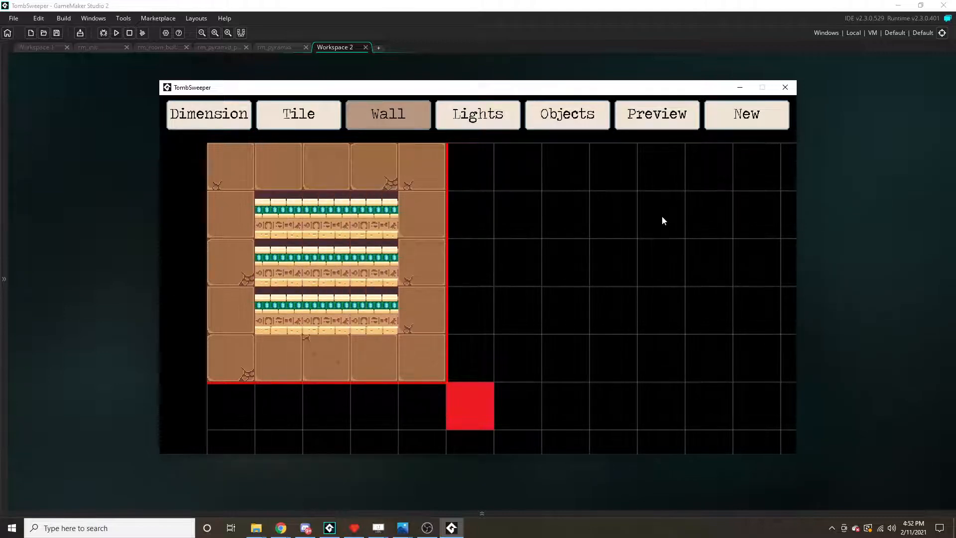
{"action": "left_click", "coordinate": [649, 117]}
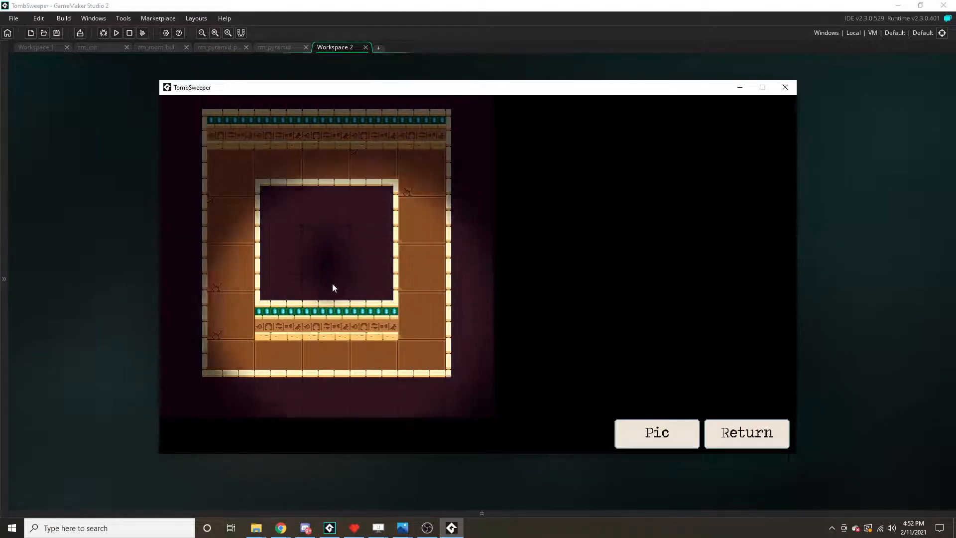
{"action": "left_click", "coordinate": [759, 437]}
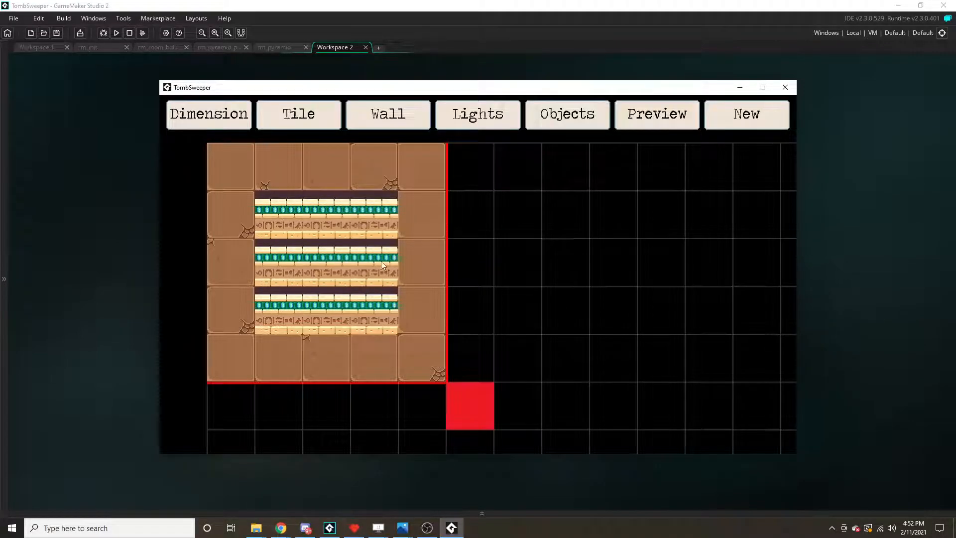
Step: Change the nine interior walls to the variant with a raised block, then preview the room and return to the editor
{"action": "left_click", "coordinate": [386, 119]}
{"action": "mouse_move", "coordinate": [292, 225]}
{"action": "left_mouse_down"}
{"action": "mouse_move", "coordinate": [374, 217]}
{"action": "mouse_move", "coordinate": [333, 261]}
{"action": "mouse_move", "coordinate": [282, 267]}
{"action": "mouse_move", "coordinate": [319, 308]}
{"action": "mouse_move", "coordinate": [393, 314]}
{"action": "left_mouse_up"}
{"action": "left_click", "coordinate": [641, 117]}
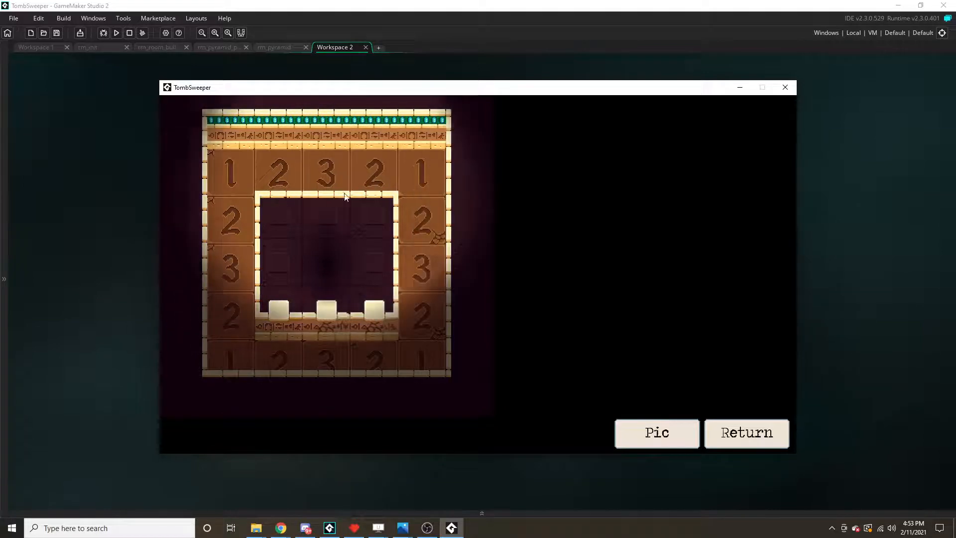
{"action": "left_click", "coordinate": [744, 433]}
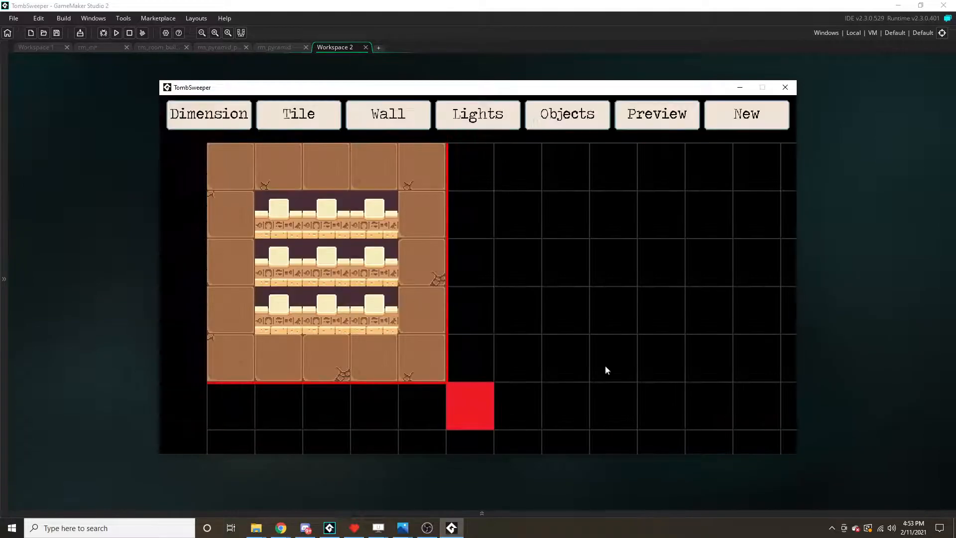
Step: Clear all nine walls from the room's interior
{"action": "left_click", "coordinate": [413, 114]}
{"action": "mouse_move", "coordinate": [373, 210]}
{"action": "left_mouse_down"}
{"action": "mouse_move", "coordinate": [267, 212]}
{"action": "mouse_move", "coordinate": [375, 299]}
{"action": "mouse_move", "coordinate": [276, 308]}
{"action": "left_mouse_up"}
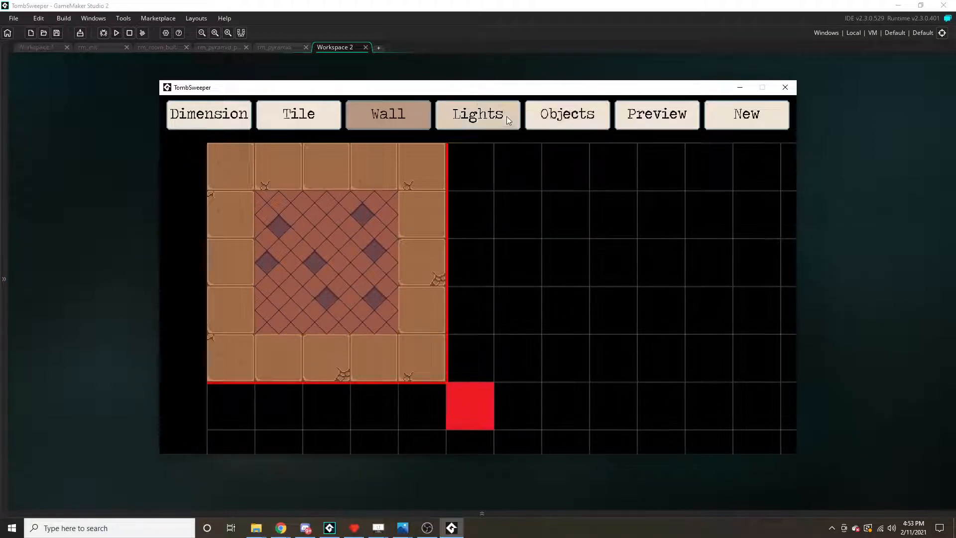
Step: Look through the available objects and place a Rug 2x2 centred on the red tiles
{"action": "left_click", "coordinate": [543, 124]}
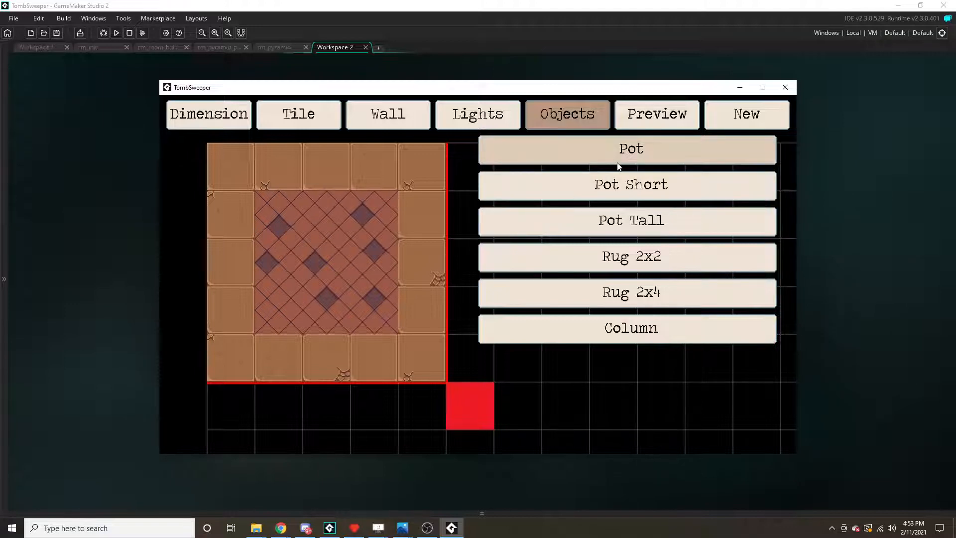
{"action": "scroll", "coordinate": [620, 182], "scroll_direction": "down", "scroll_amount": 1}
{"action": "scroll", "coordinate": [622, 214], "scroll_direction": "down", "scroll_amount": 1}
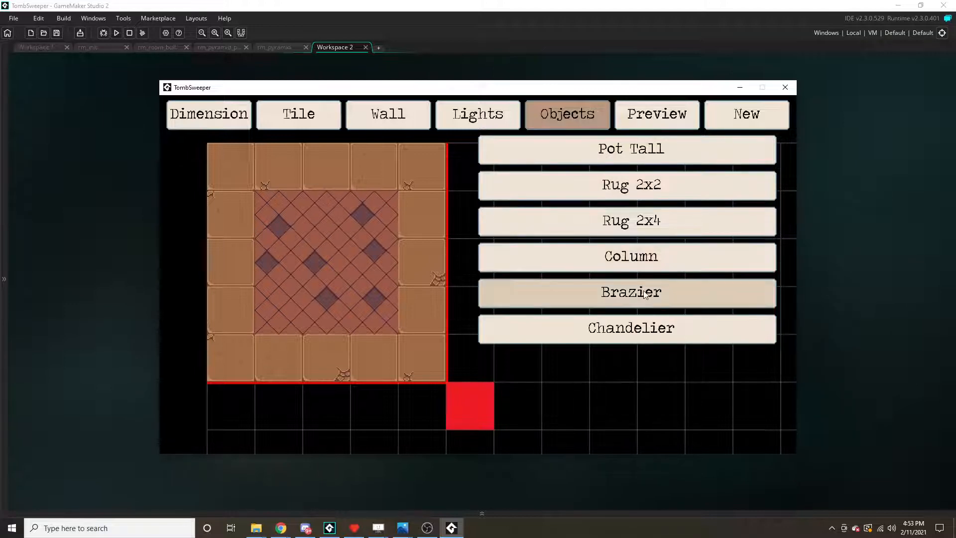
{"action": "scroll", "coordinate": [648, 291], "scroll_direction": "up", "scroll_amount": 2}
{"action": "left_click", "coordinate": [662, 266]}
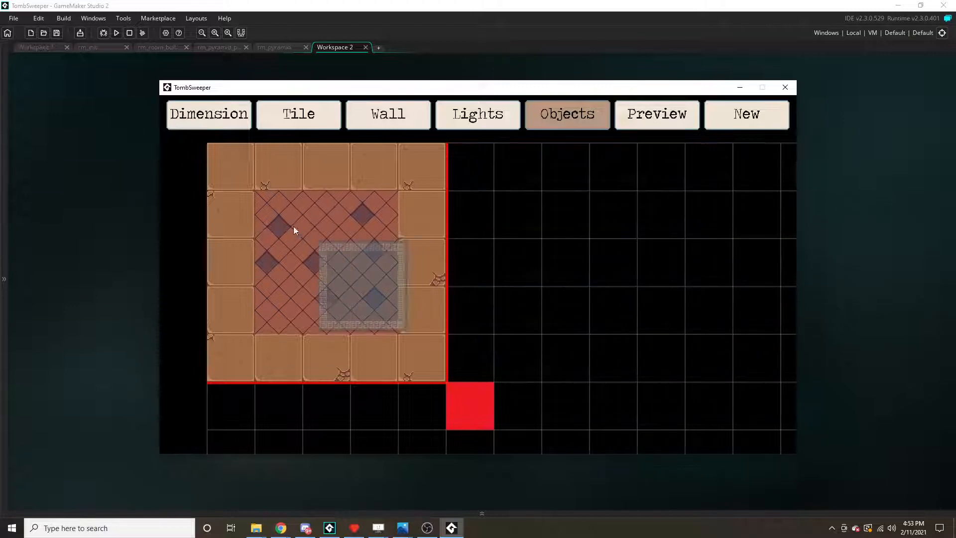
{"action": "left_click", "coordinate": [278, 219]}
Step: Place a Pot, a Pot Short and a Pot Tall on the upper half of the rug
{"action": "left_click", "coordinate": [590, 119]}
{"action": "left_click", "coordinate": [632, 149]}
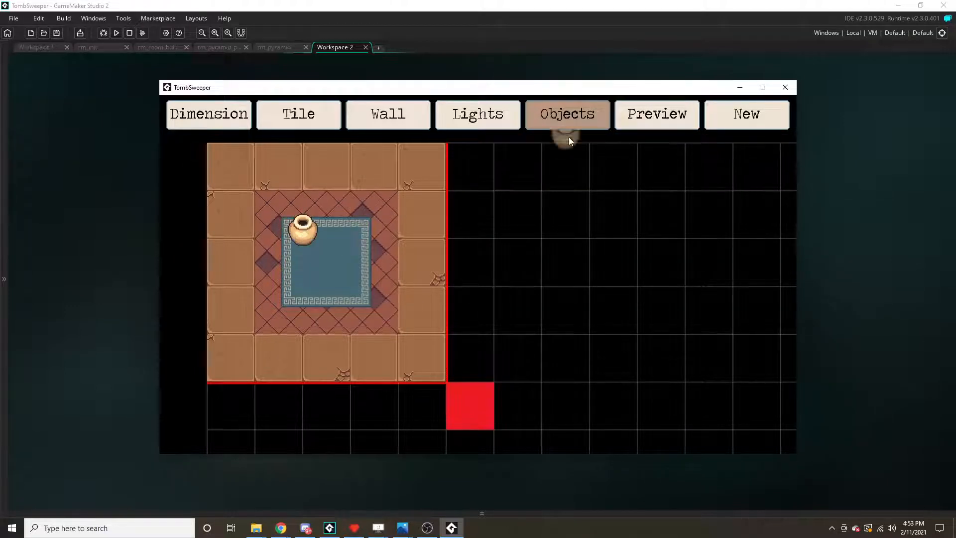
{"action": "left_click", "coordinate": [568, 120]}
{"action": "left_click", "coordinate": [627, 186]}
{"action": "left_click", "coordinate": [313, 260]}
{"action": "left_click", "coordinate": [572, 121]}
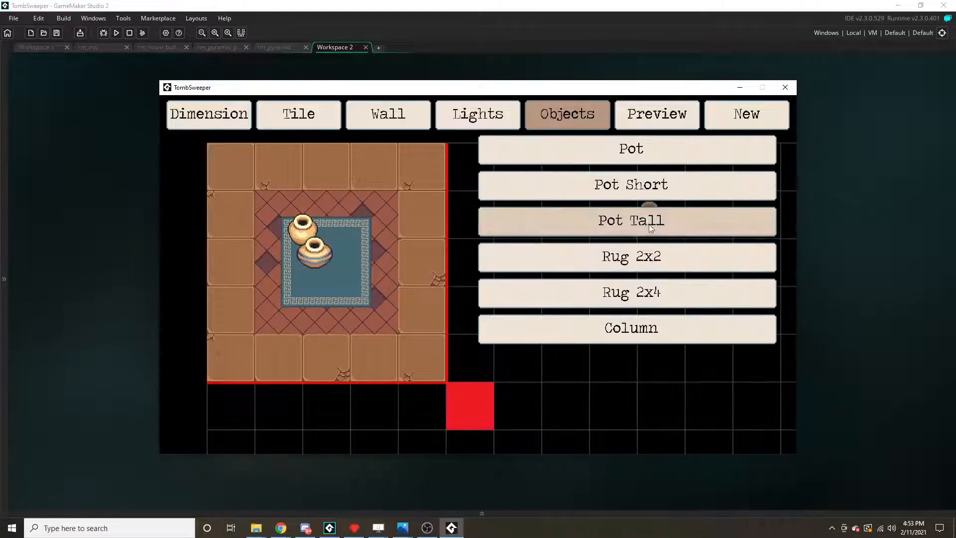
{"action": "left_click", "coordinate": [649, 224]}
{"action": "left_click", "coordinate": [359, 237]}
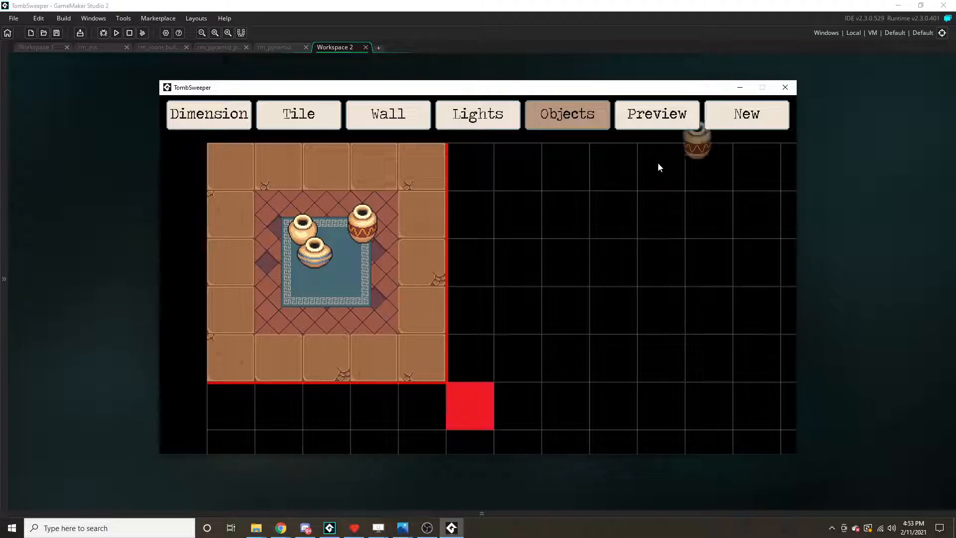
Step: Add a Chandelier just above the rug's upper edge, then preview the room and return to the editor
{"action": "left_click", "coordinate": [568, 120]}
{"action": "scroll", "coordinate": [670, 321], "scroll_direction": "down", "scroll_amount": 2}
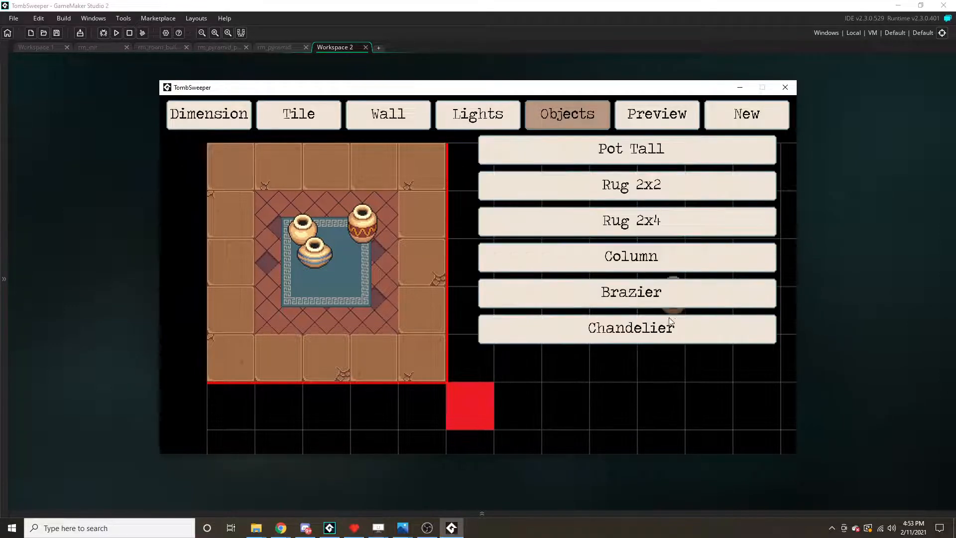
{"action": "left_click", "coordinate": [670, 323]}
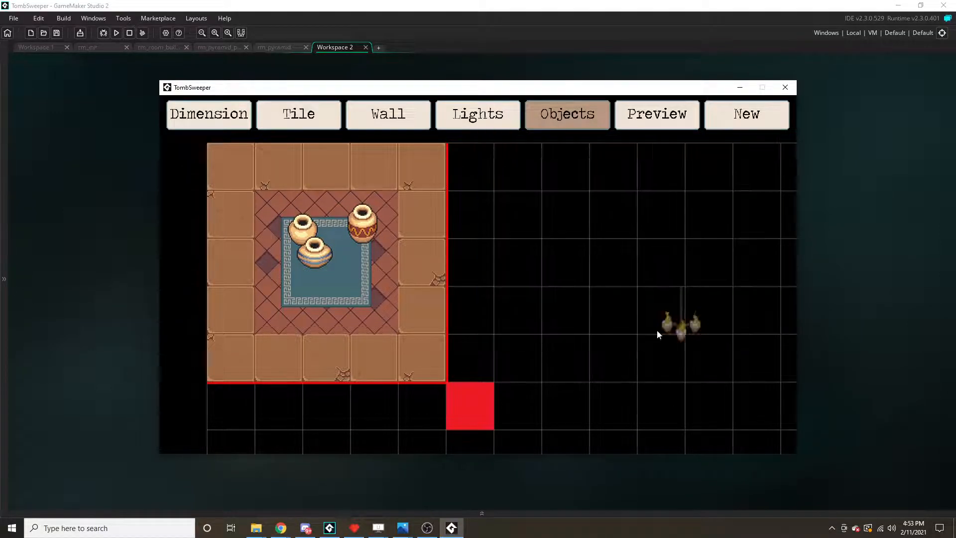
{"action": "left_click", "coordinate": [305, 200]}
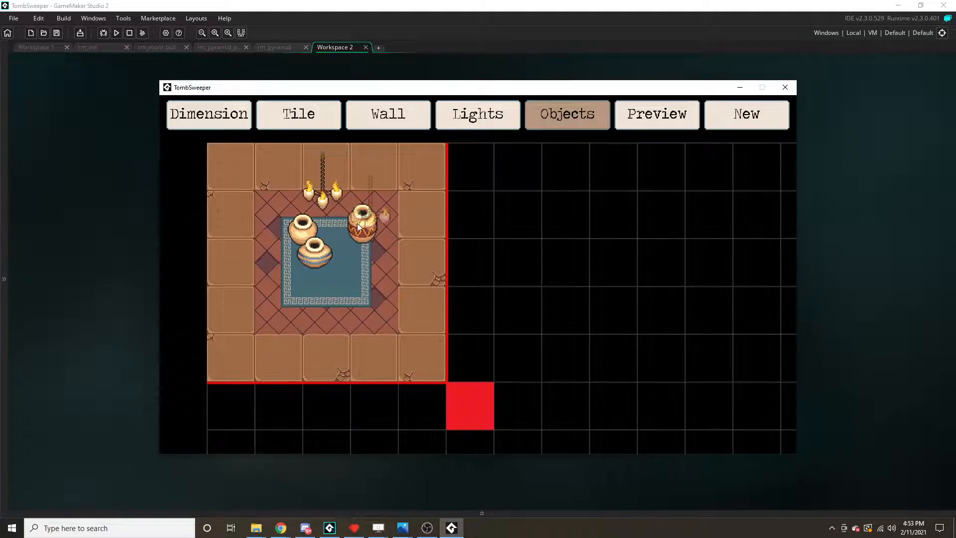
{"action": "left_click", "coordinate": [639, 116]}
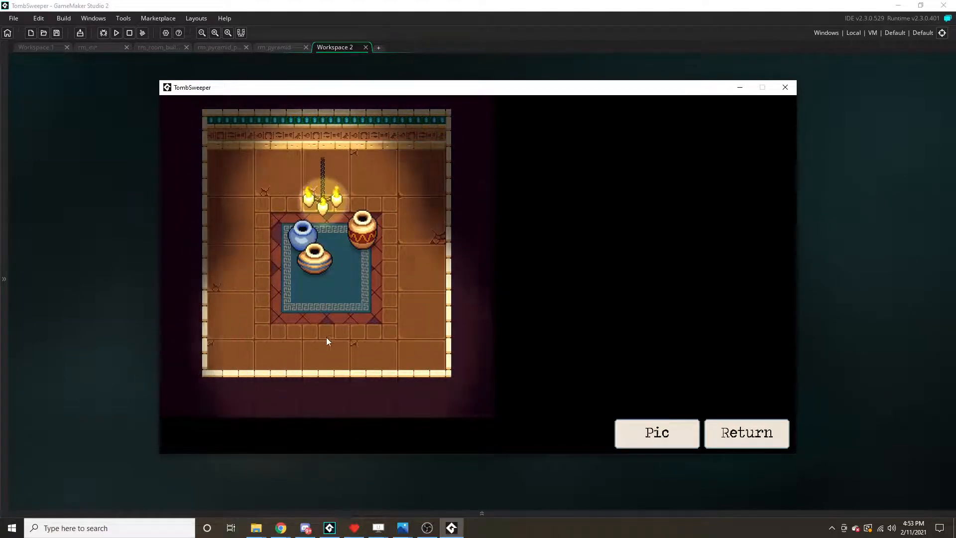
{"action": "left_click", "coordinate": [738, 421]}
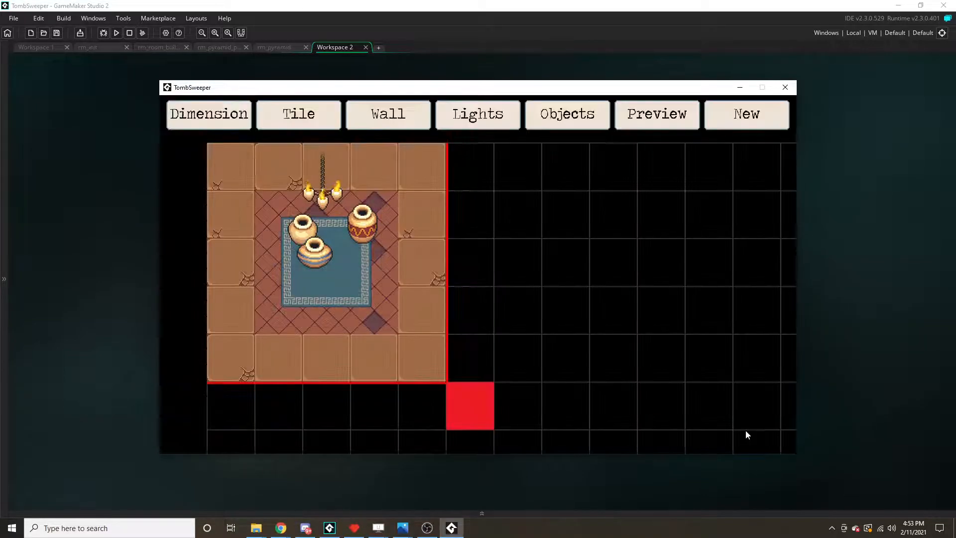
Step: Remove the three pots, the chandelier and the rug from the room
{"action": "left_click", "coordinate": [585, 125]}
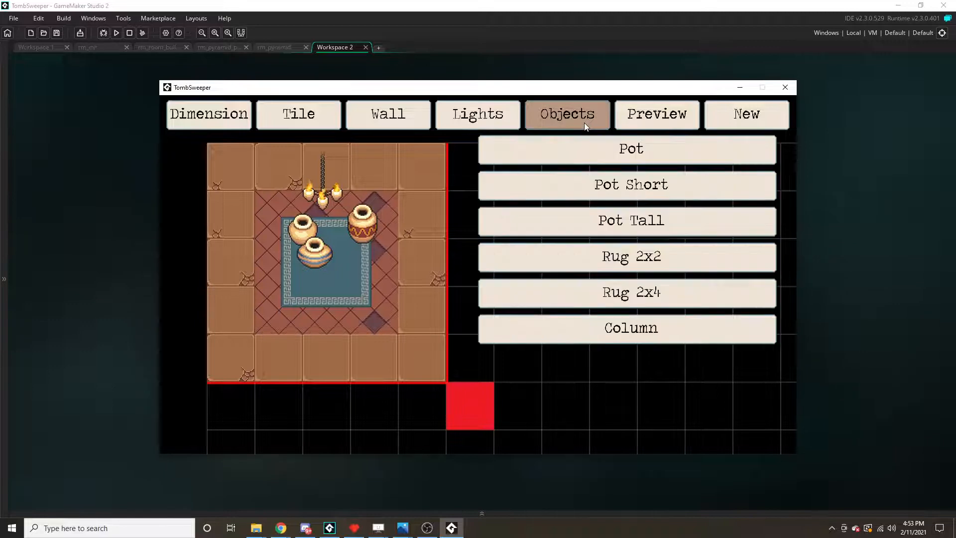
{"action": "left_click", "coordinate": [602, 147]}
{"action": "right_click", "coordinate": [366, 219]}
{"action": "right_click", "coordinate": [302, 229]}
{"action": "right_click", "coordinate": [314, 252]}
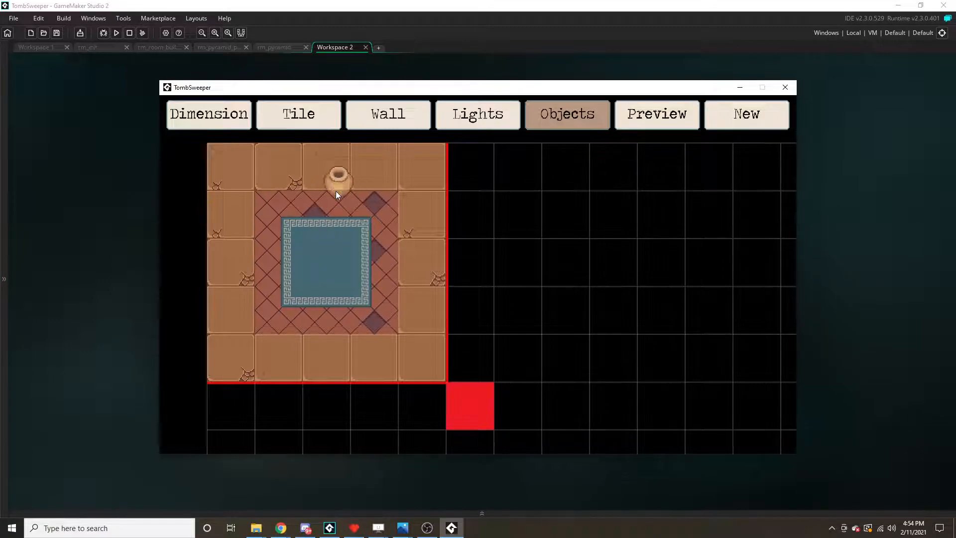
{"action": "right_click", "coordinate": [335, 188]}
{"action": "right_click", "coordinate": [344, 246]}
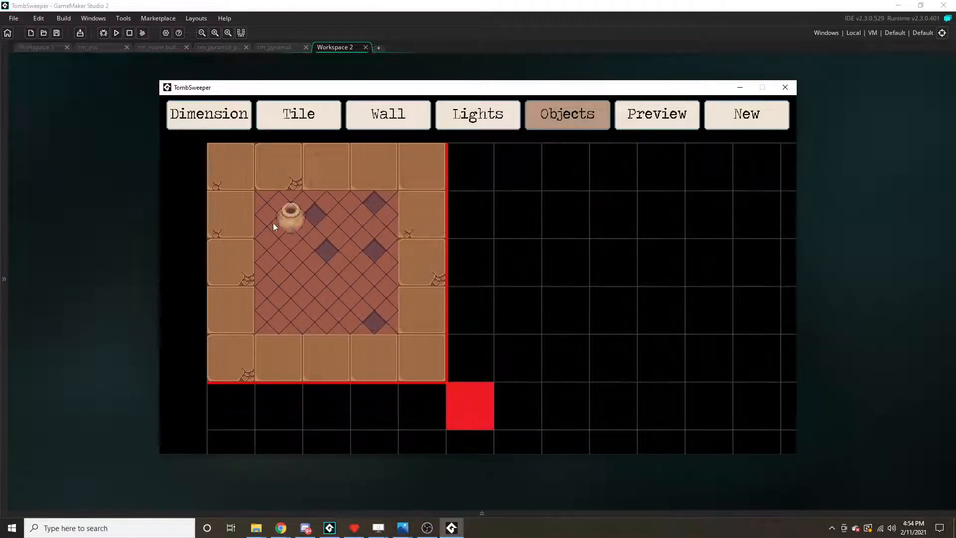
Step: Place a Pot in each corner and in the centre of the red tiles, then preview the room and return to the editor
{"action": "left_click", "coordinate": [276, 218]}
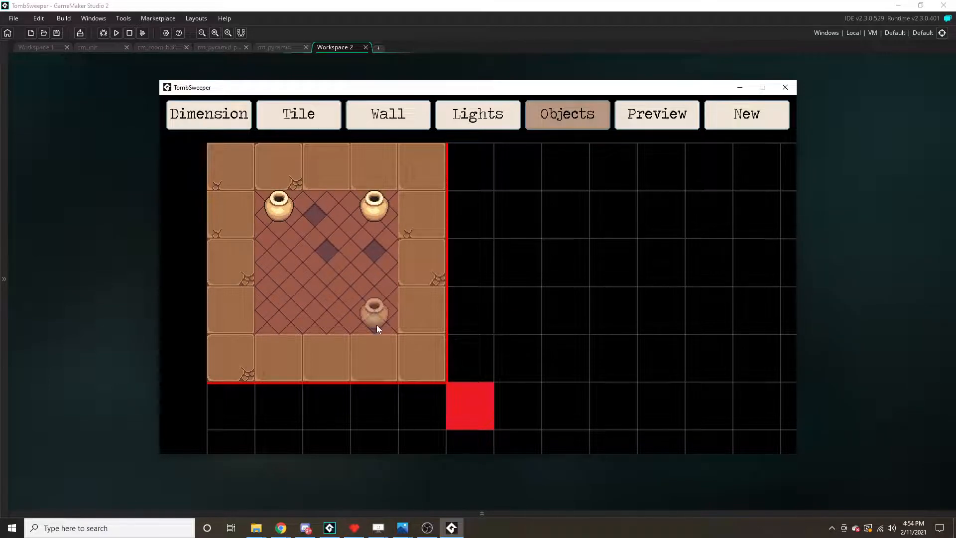
{"action": "left_click", "coordinate": [272, 322]}
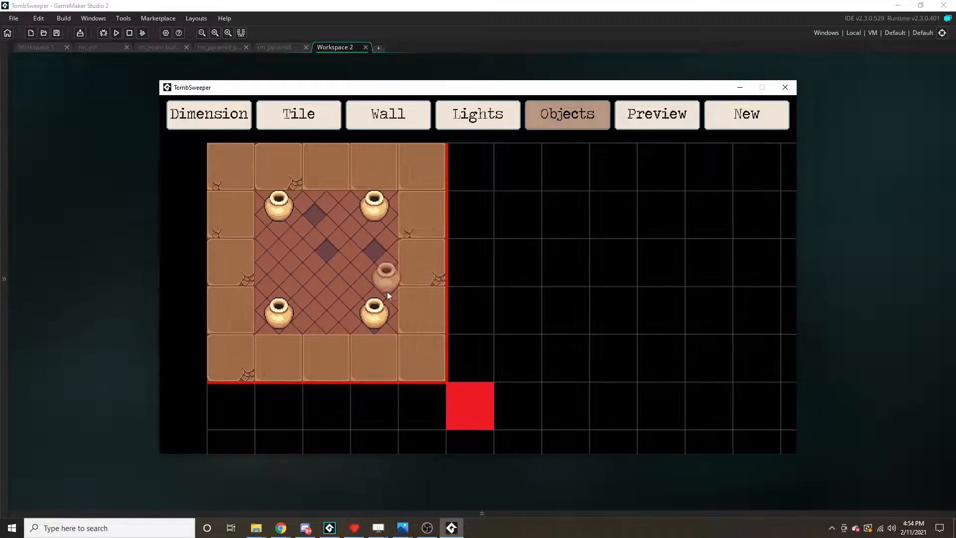
{"action": "left_click", "coordinate": [324, 276]}
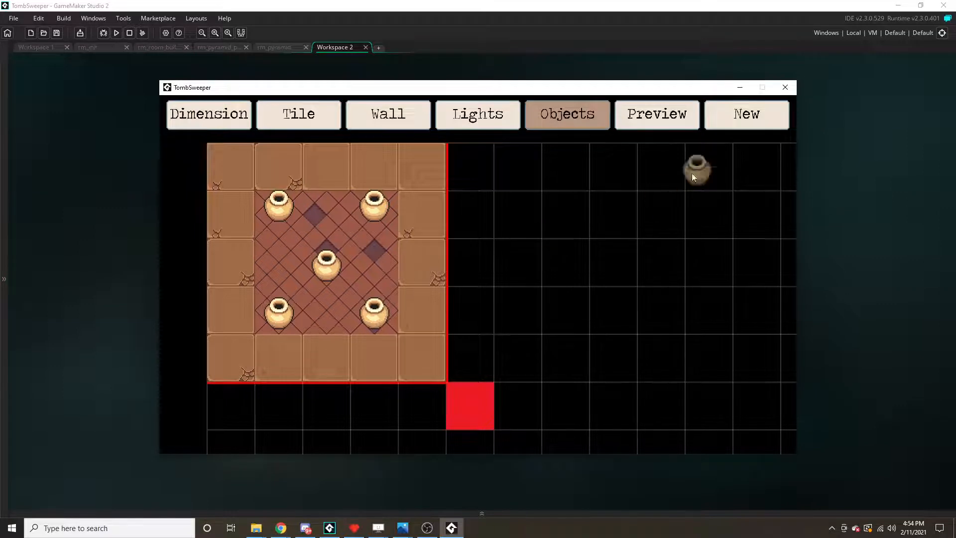
{"action": "left_click", "coordinate": [636, 116]}
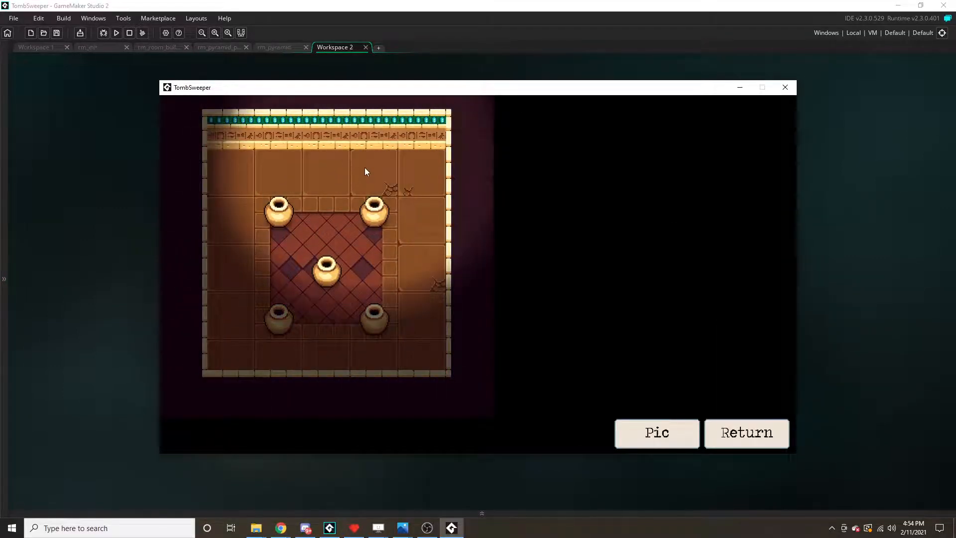
{"action": "left_click", "coordinate": [744, 433]}
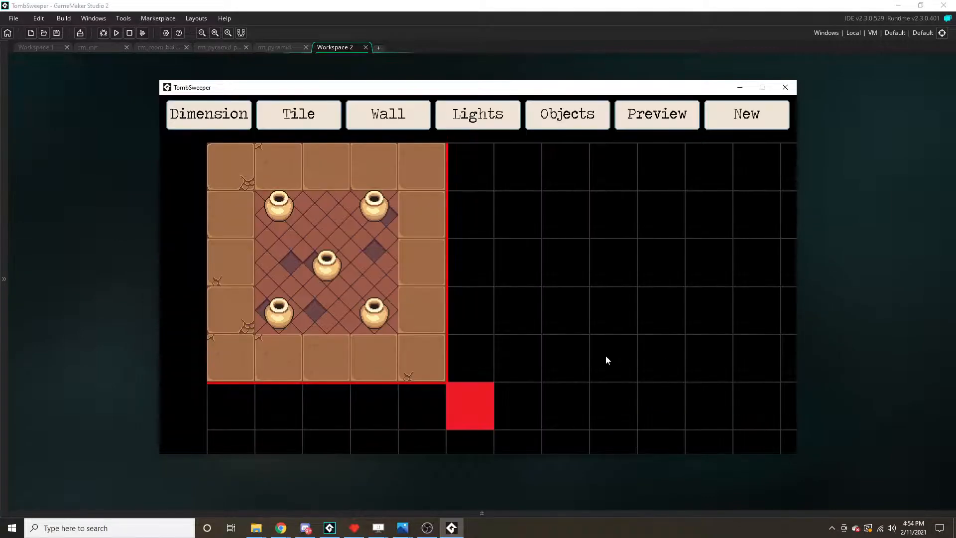
Step: Remove the four pots in the corners of the red tiles, keeping the centre one
{"action": "left_click", "coordinate": [567, 115]}
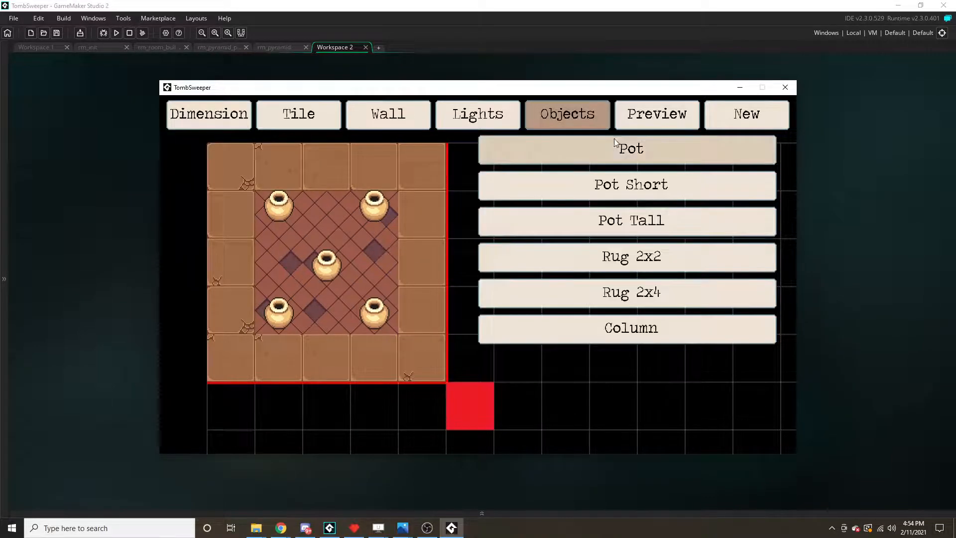
{"action": "left_click", "coordinate": [559, 219]}
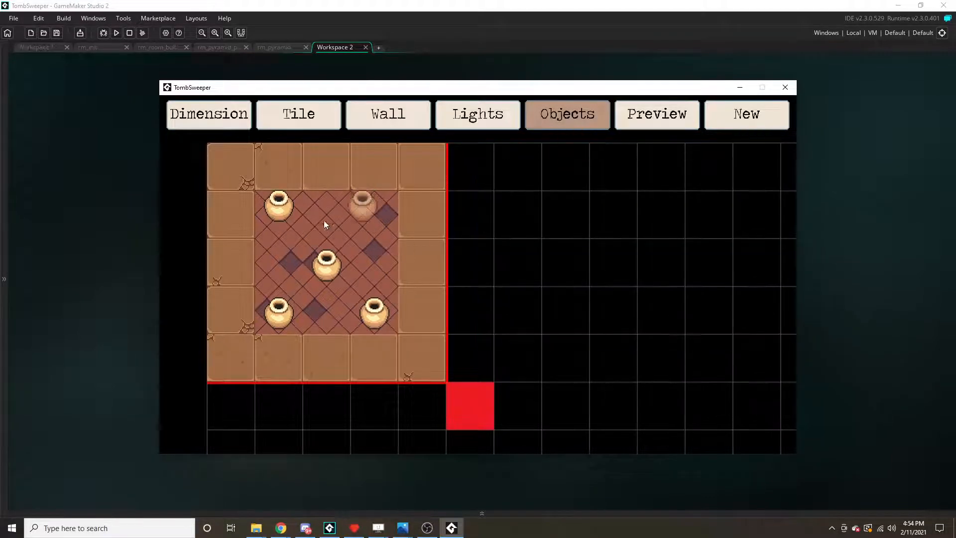
{"action": "left_click", "coordinate": [280, 307]}
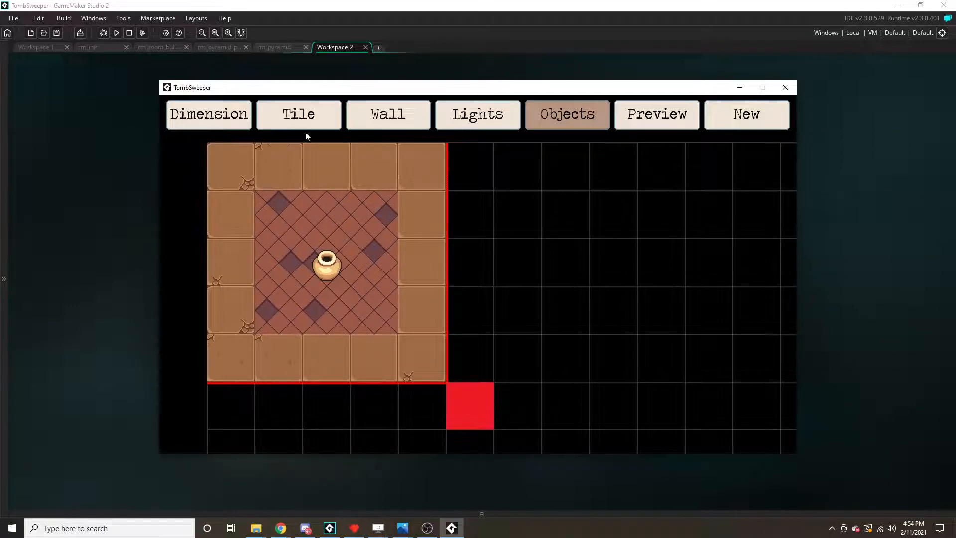
Step: Place a wall in each of the room's four corner cells
{"action": "left_click", "coordinate": [372, 126]}
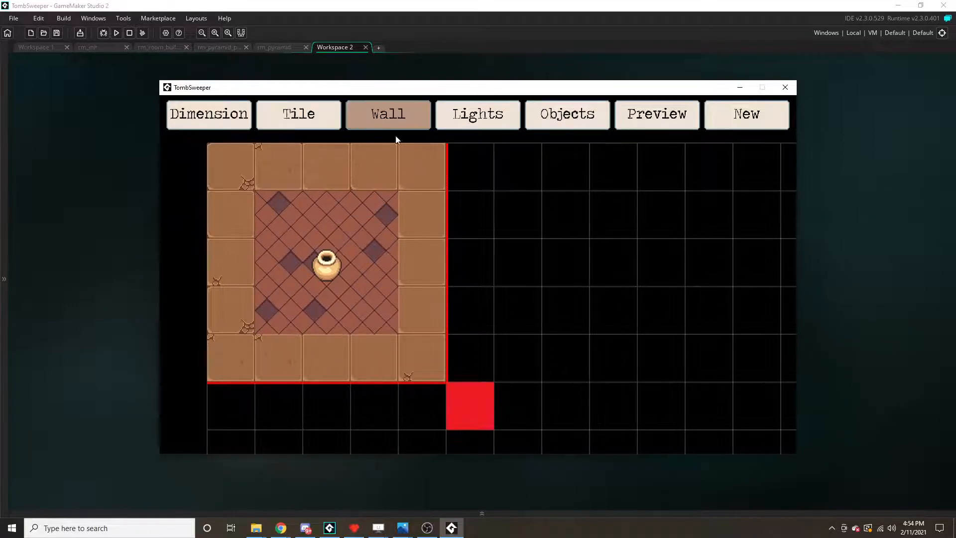
{"action": "left_click", "coordinate": [434, 177]}
{"action": "left_click", "coordinate": [422, 366]}
{"action": "left_click", "coordinate": [232, 358]}
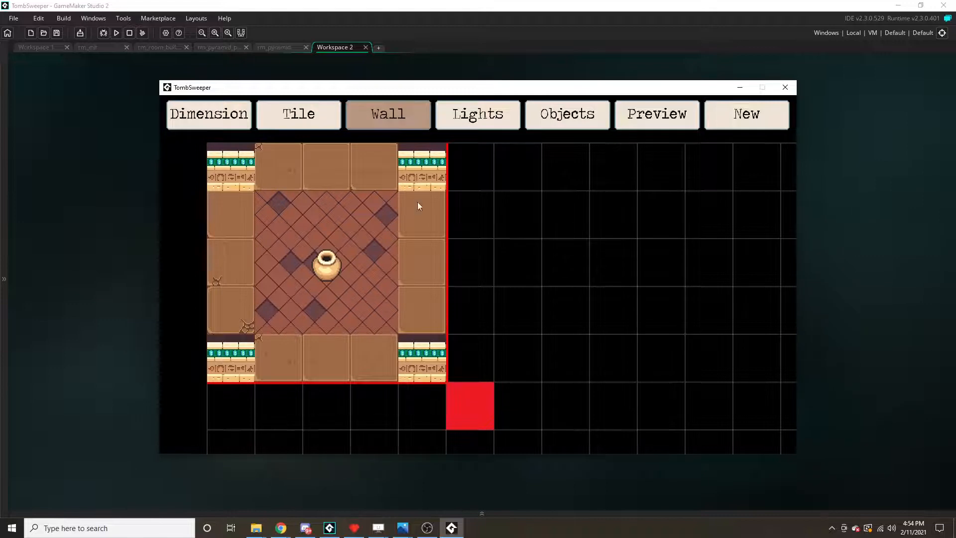
Step: Add a light to each of the four corner walls
{"action": "left_click", "coordinate": [507, 123]}
{"action": "left_click", "coordinate": [422, 167]}
{"action": "left_click", "coordinate": [231, 166]}
{"action": "left_click", "coordinate": [232, 358]}
{"action": "left_click", "coordinate": [422, 358]}
Step: Place a Rug 2x2 centred on the red tiles around the pot, then preview the room
{"action": "left_click", "coordinate": [577, 107]}
{"action": "left_click", "coordinate": [677, 255]}
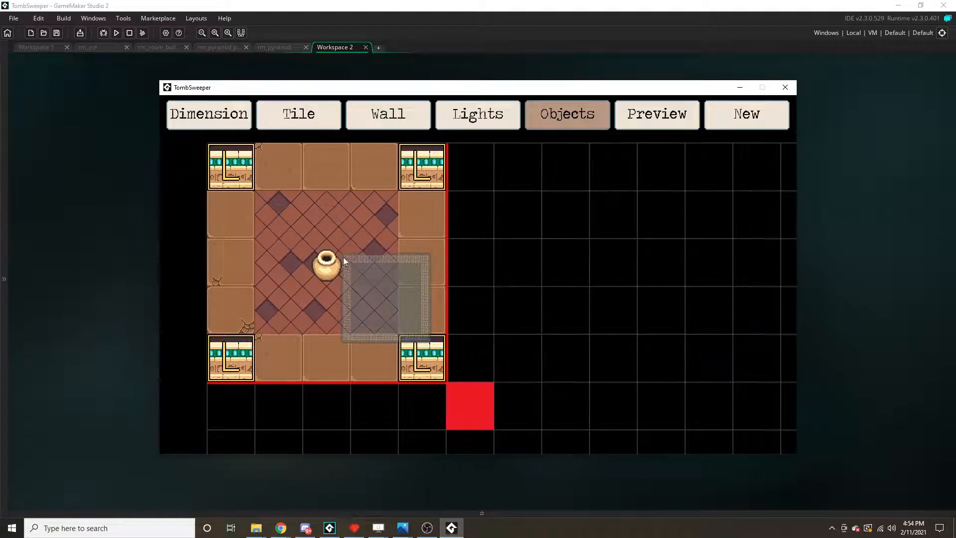
{"action": "left_click", "coordinate": [279, 210]}
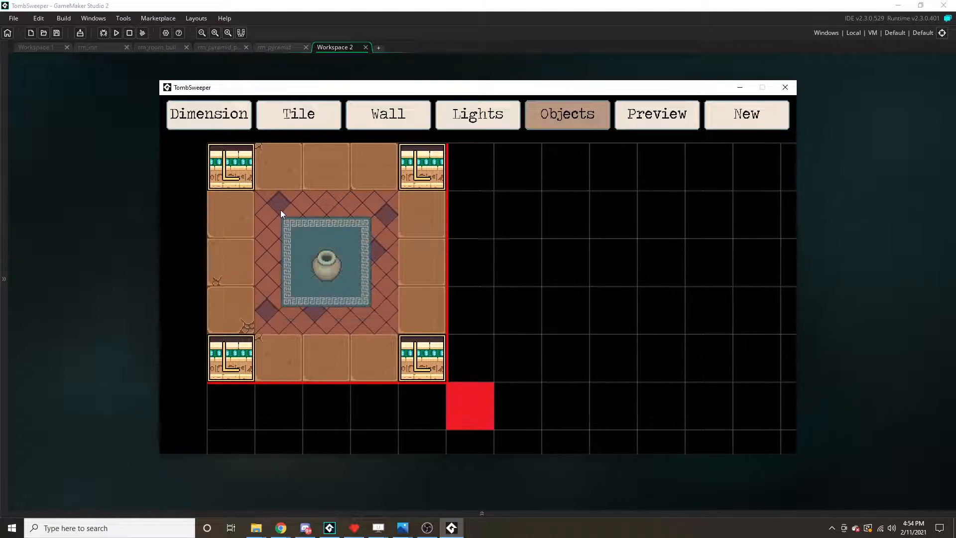
{"action": "left_click", "coordinate": [649, 115]}
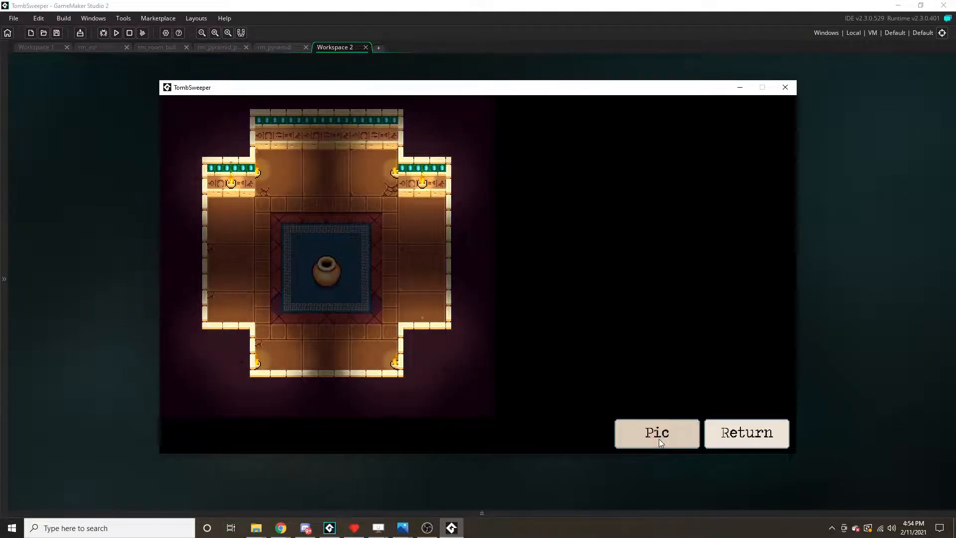
Step: Leave the room preview and open the %localappdata% folder in File Explorer
{"action": "left_click", "coordinate": [739, 440]}
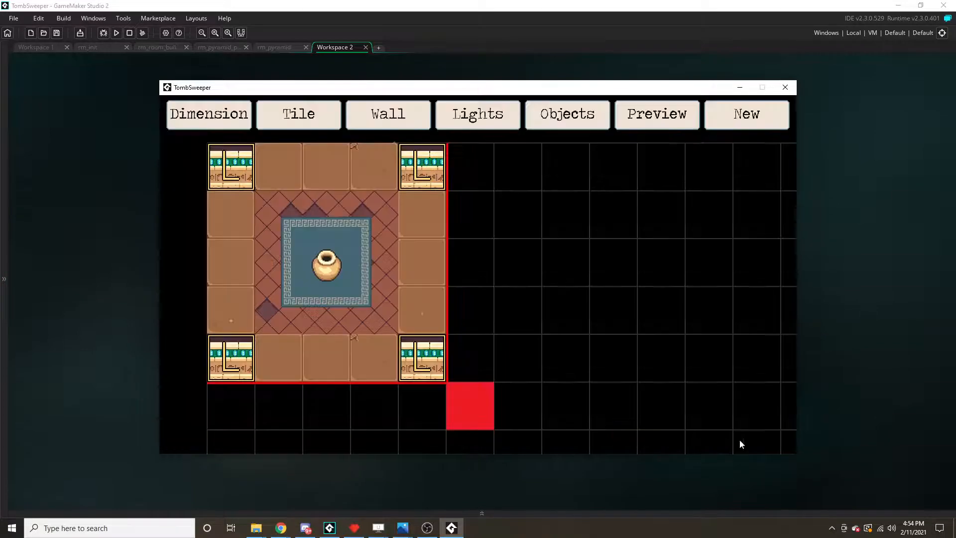
{"action": "left_click", "coordinate": [143, 528]}
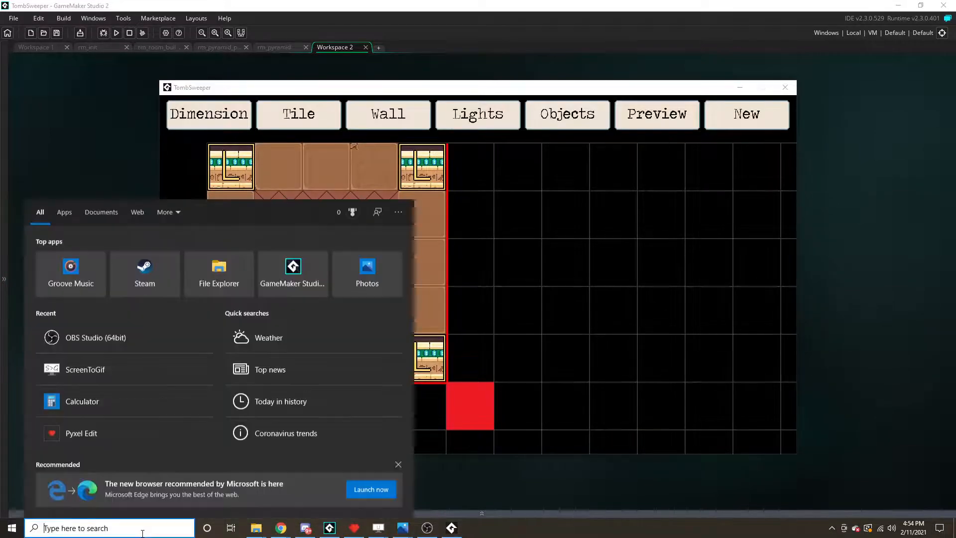
{"action": "type", "text": "%localappdata%"}
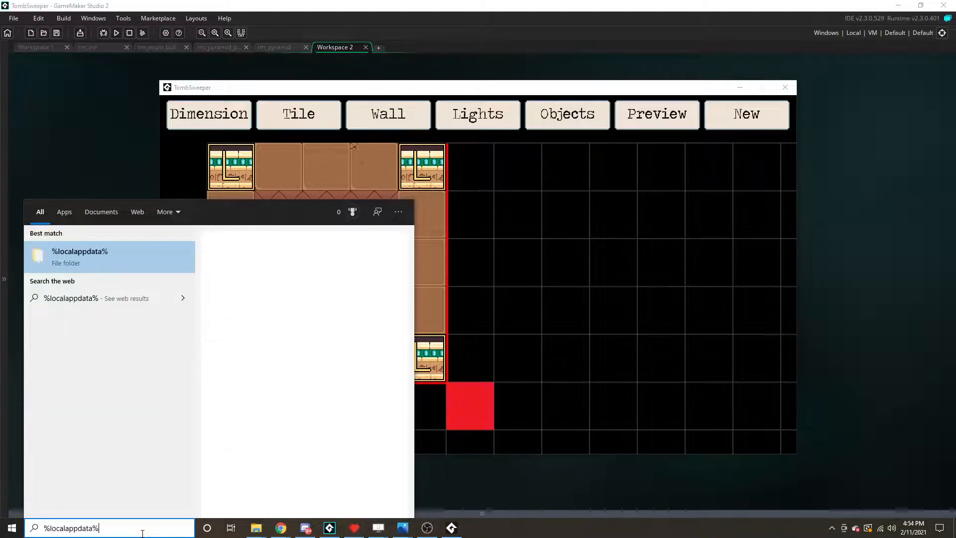
{"action": "key", "text": "Return"}
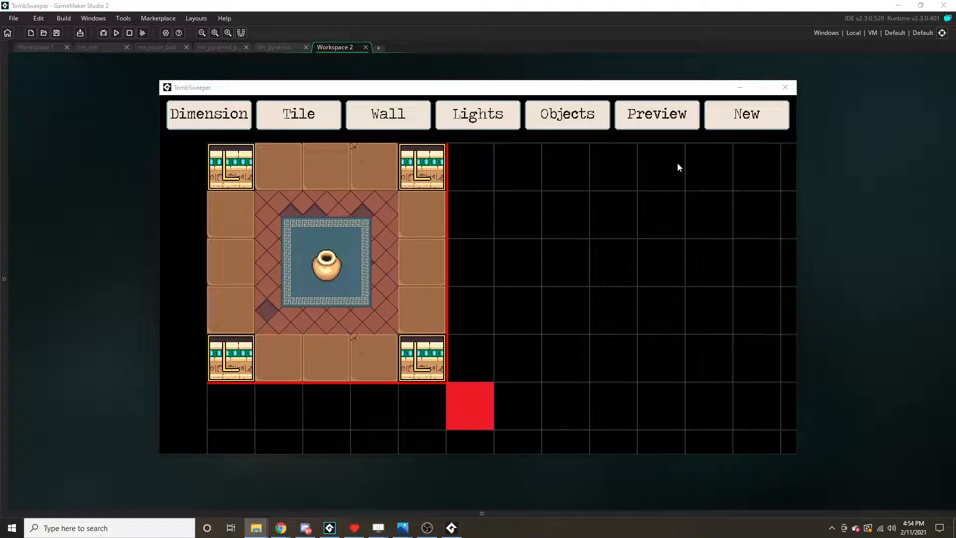
Step: Open the myFirstRoom folder inside TombSweeper\roomBuilder
{"action": "scroll", "coordinate": [186, 368], "scroll_direction": "down", "scroll_amount": 15}
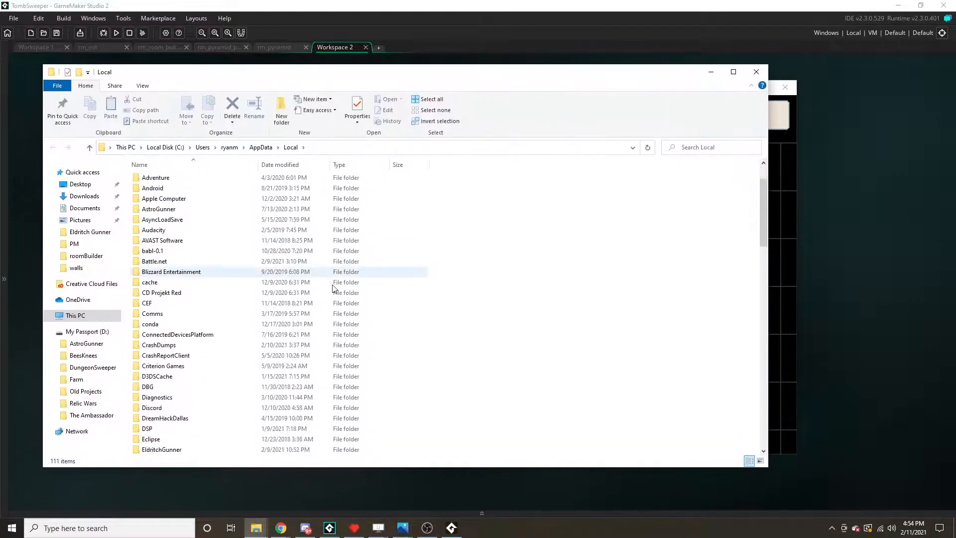
{"action": "scroll", "coordinate": [187, 368], "scroll_direction": "down", "scroll_amount": 4}
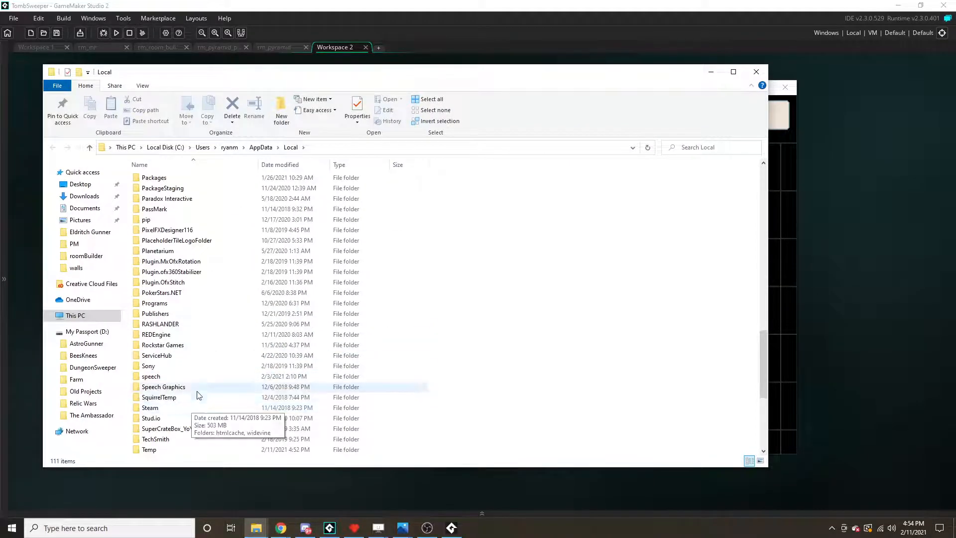
{"action": "scroll", "coordinate": [192, 390], "scroll_direction": "down", "scroll_amount": 1}
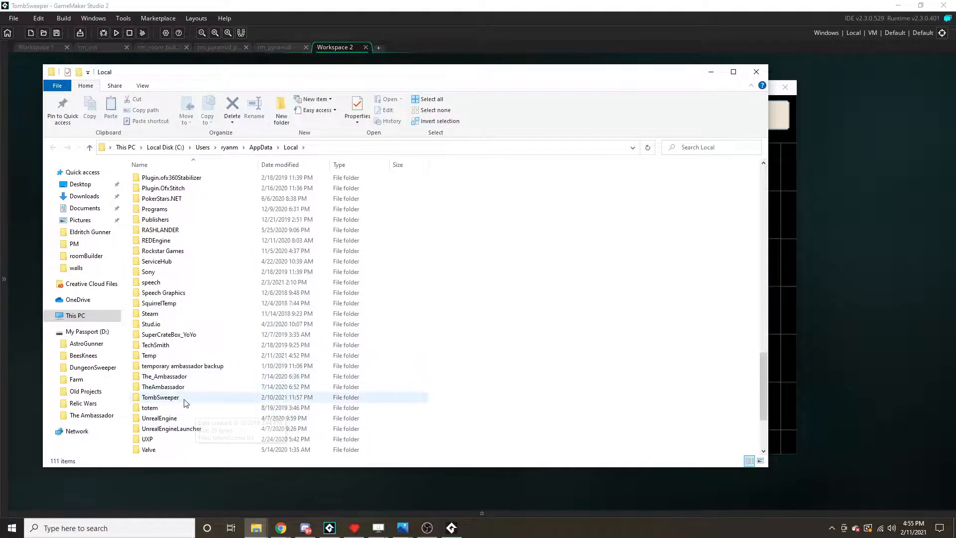
{"action": "double_click", "coordinate": [184, 402]}
{"action": "double_click", "coordinate": [164, 180]}
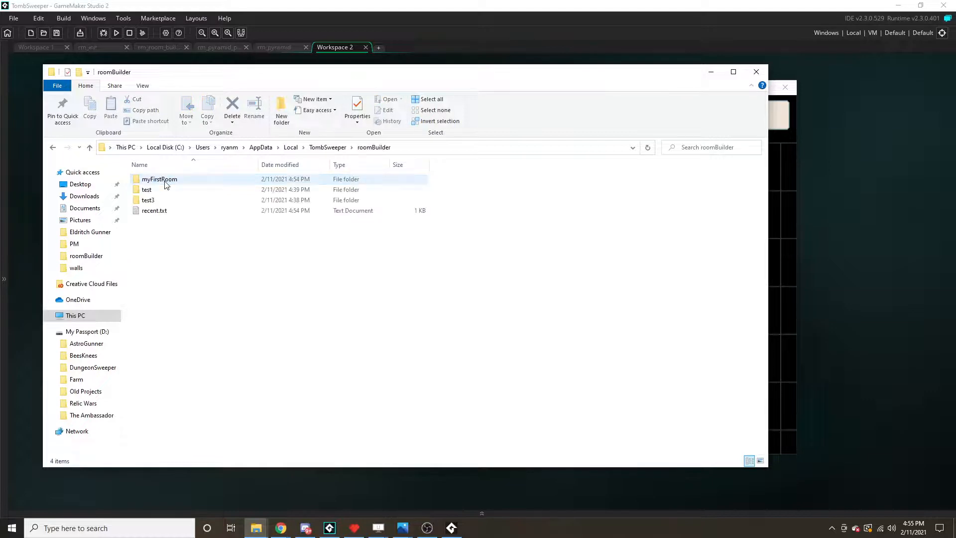
{"action": "double_click", "coordinate": [156, 182]}
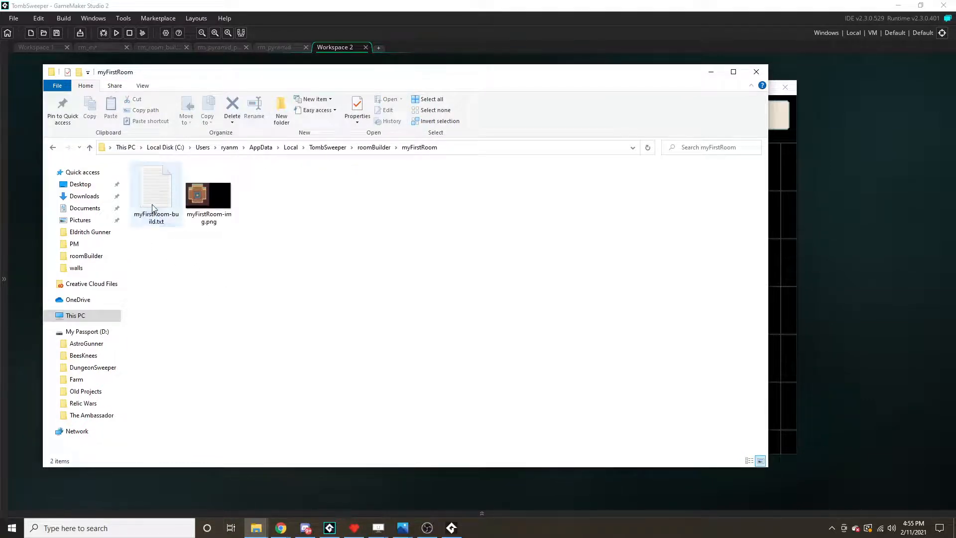
Step: Examine the room data in myFirstRoom-build.txt, then close the file
{"action": "double_click", "coordinate": [156, 191]}
{"action": "left_click_drag", "start_coordinate": [402, 66], "coordinate": [253, 59]}
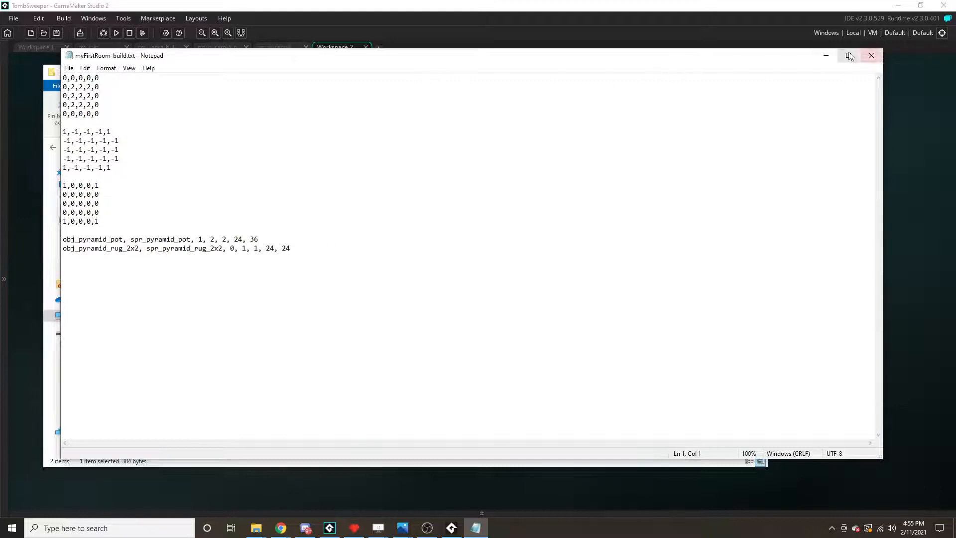
{"action": "left_click", "coordinate": [870, 55]}
Step: Examine the saved room picture myFirstRoom-img.png in a smaller Photos window, then minimize it
{"action": "left_click", "coordinate": [211, 195]}
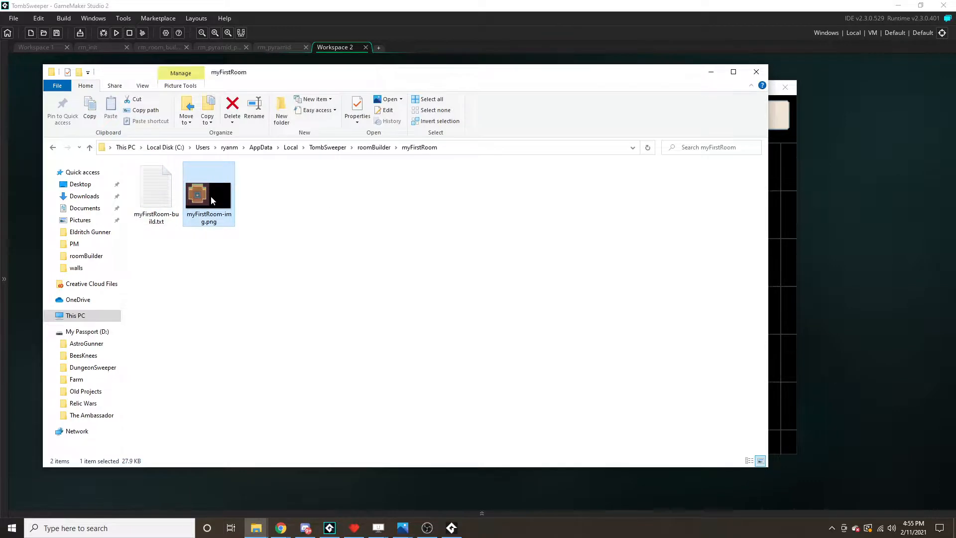
{"action": "double_click", "coordinate": [211, 195]}
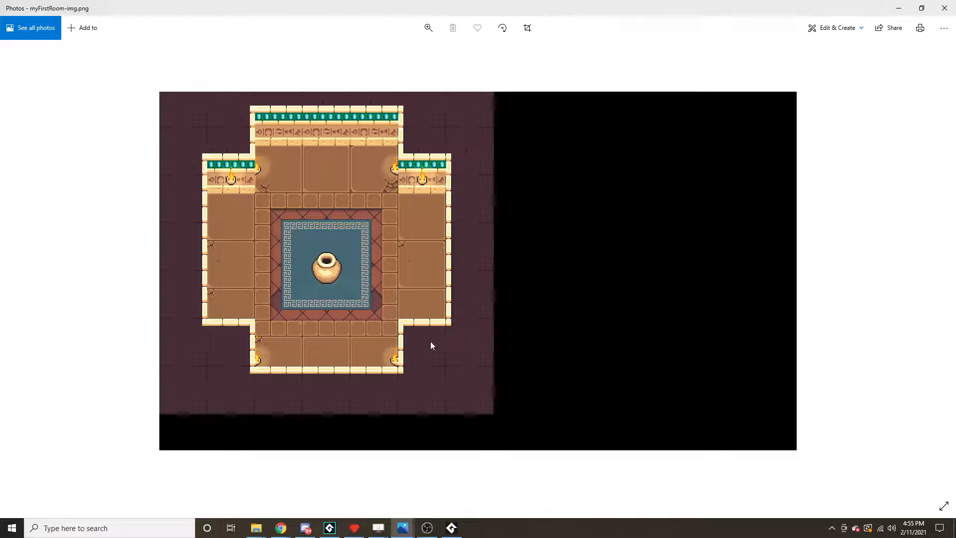
{"action": "left_click_drag", "start_coordinate": [258, 8], "coordinate": [570, 59]}
{"action": "left_click", "coordinate": [342, 75]}
{"action": "left_click", "coordinate": [698, 73]}
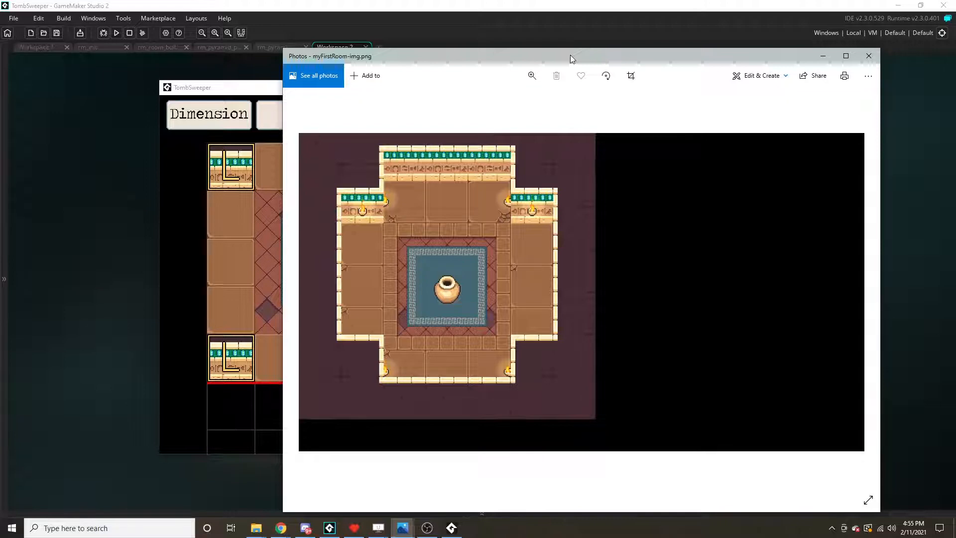
{"action": "left_click_drag", "start_coordinate": [541, 54], "coordinate": [424, 52]}
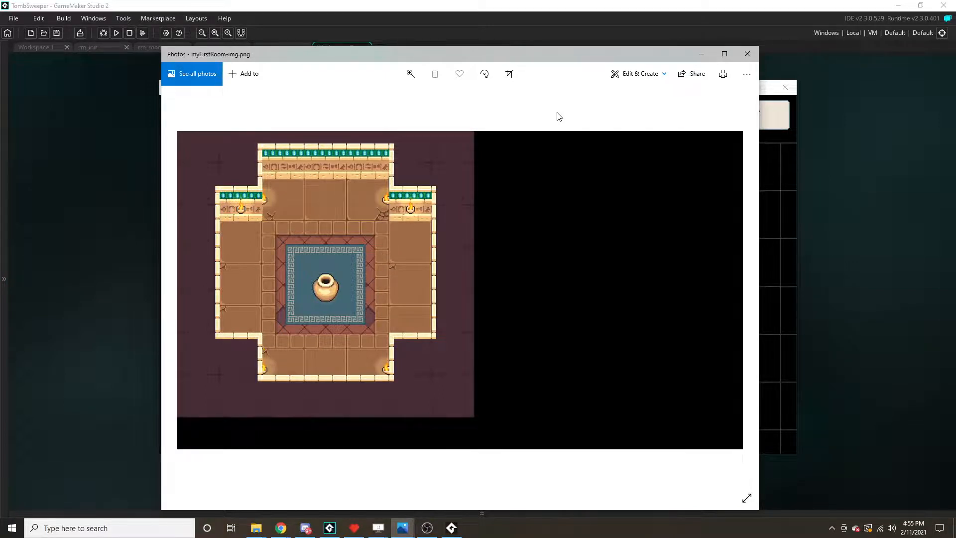
{"action": "left_click", "coordinate": [702, 54]}
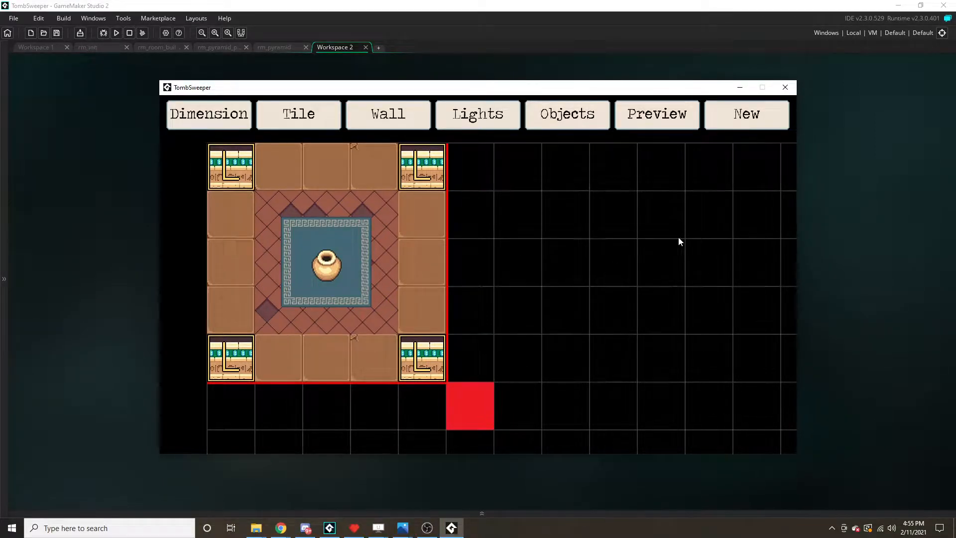
Step: Return to the Room Builder start screen and reload the most recent room for building
{"action": "left_click", "coordinate": [737, 114]}
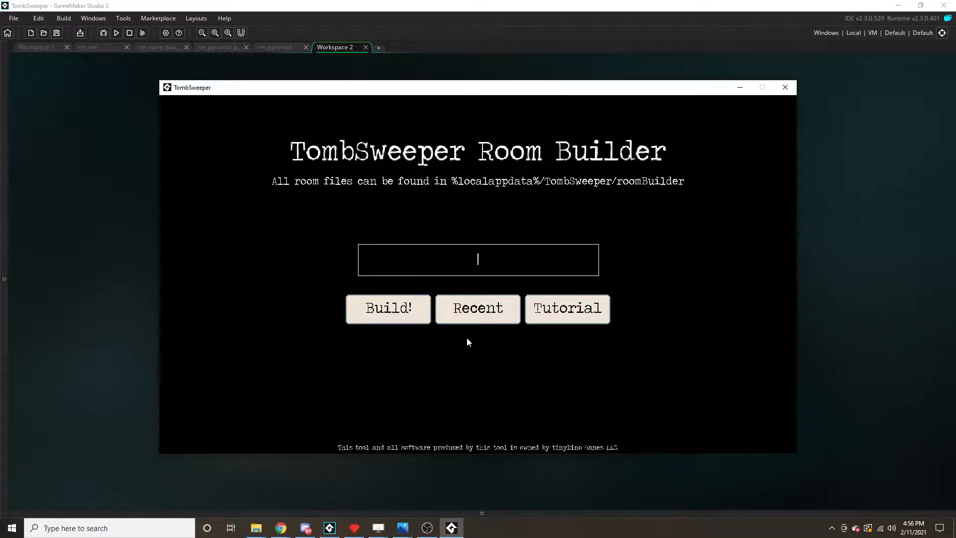
{"action": "left_click", "coordinate": [471, 318]}
{"action": "left_click", "coordinate": [376, 315]}
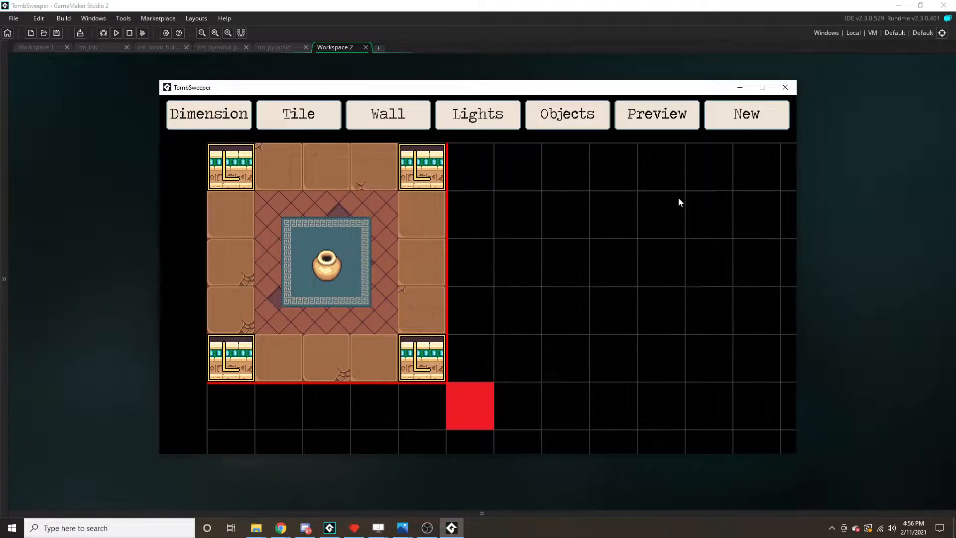
Step: Go back to the start screen and load the existing room test3
{"action": "left_click", "coordinate": [727, 123]}
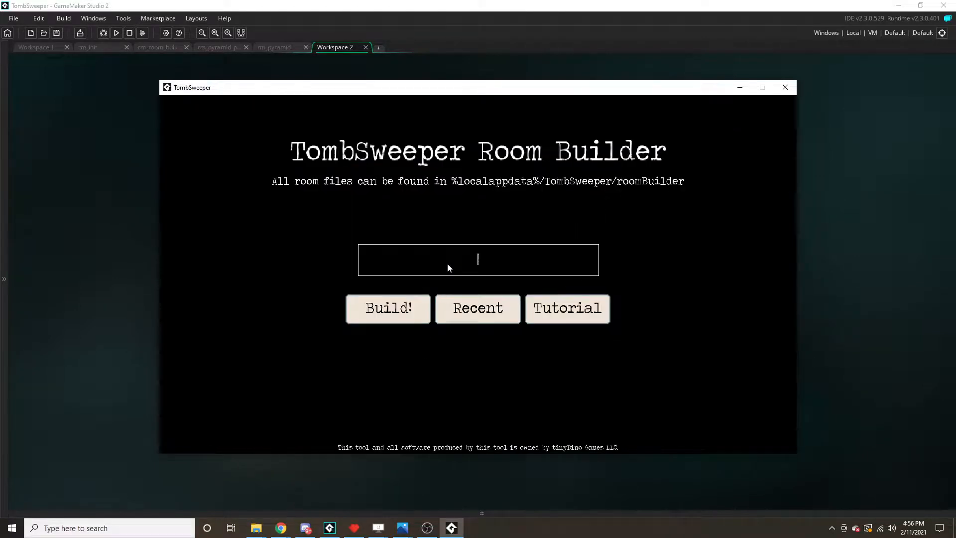
{"action": "type", "text": "test3"}
{"action": "left_click", "coordinate": [405, 304]}
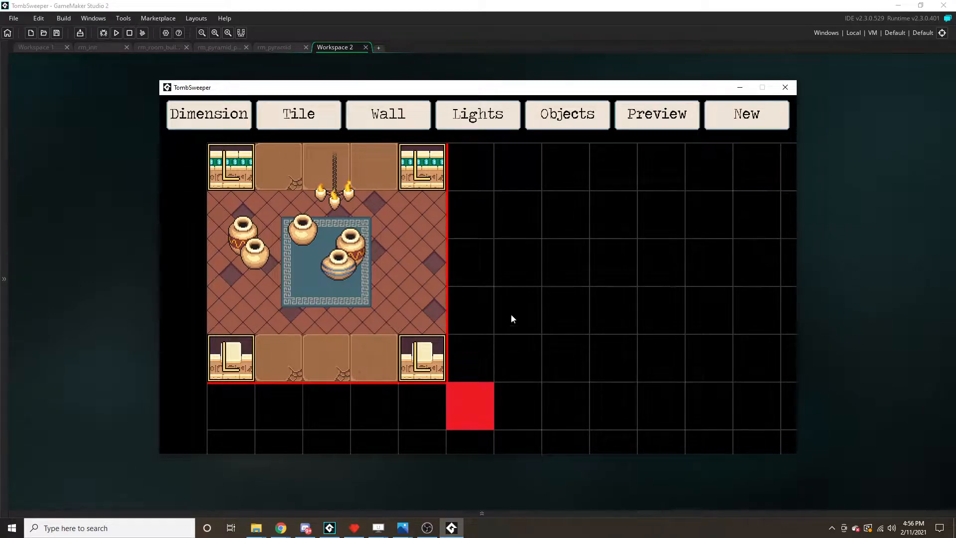
Step: Start building a new empty room named fnaskl from the start screen
{"action": "left_click", "coordinate": [747, 116]}
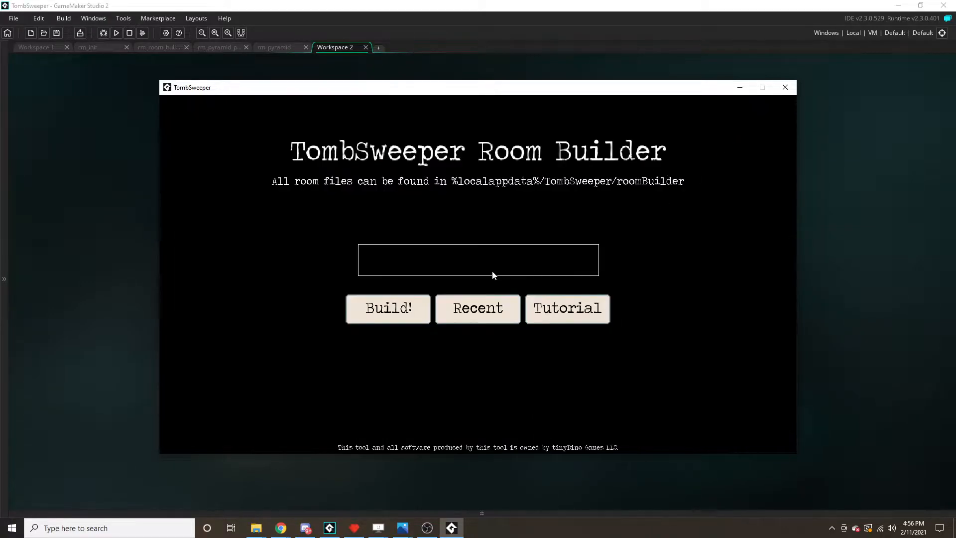
{"action": "type", "text": "fnaskl"}
{"action": "left_click", "coordinate": [388, 310]}
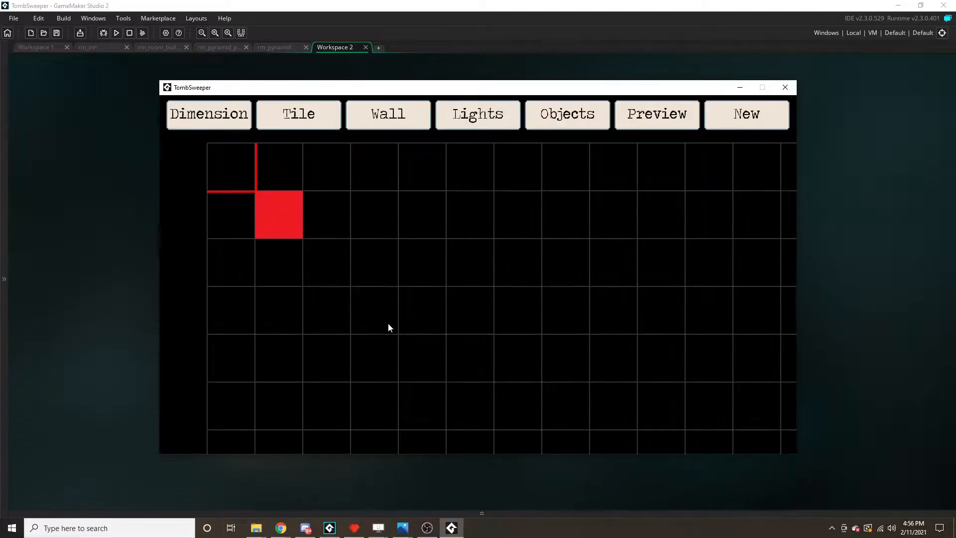